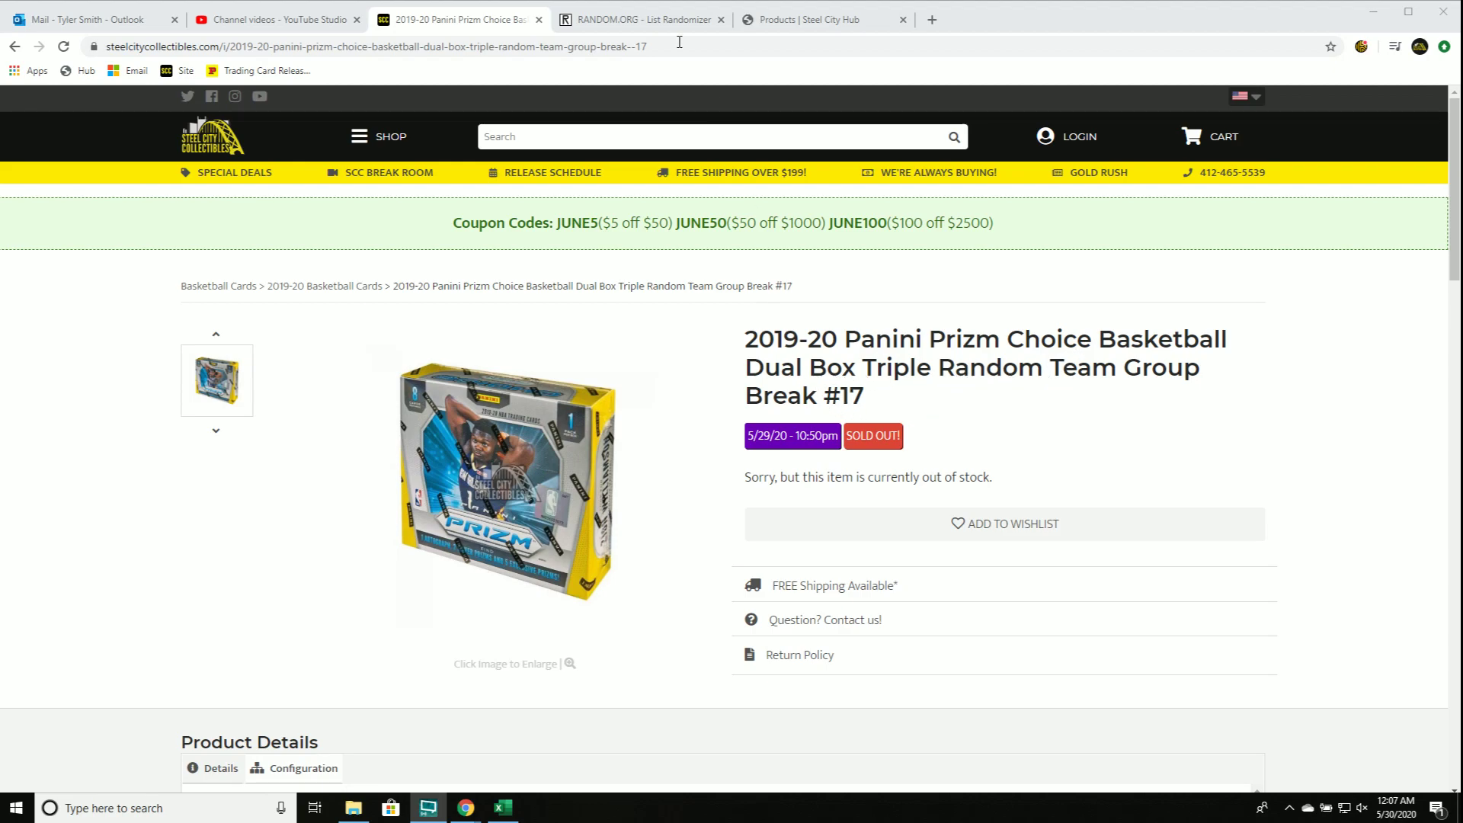
Switch to the RANDOM.ORG tab and open its Lists & More tools menu
click(589, 20)
click(605, 110)
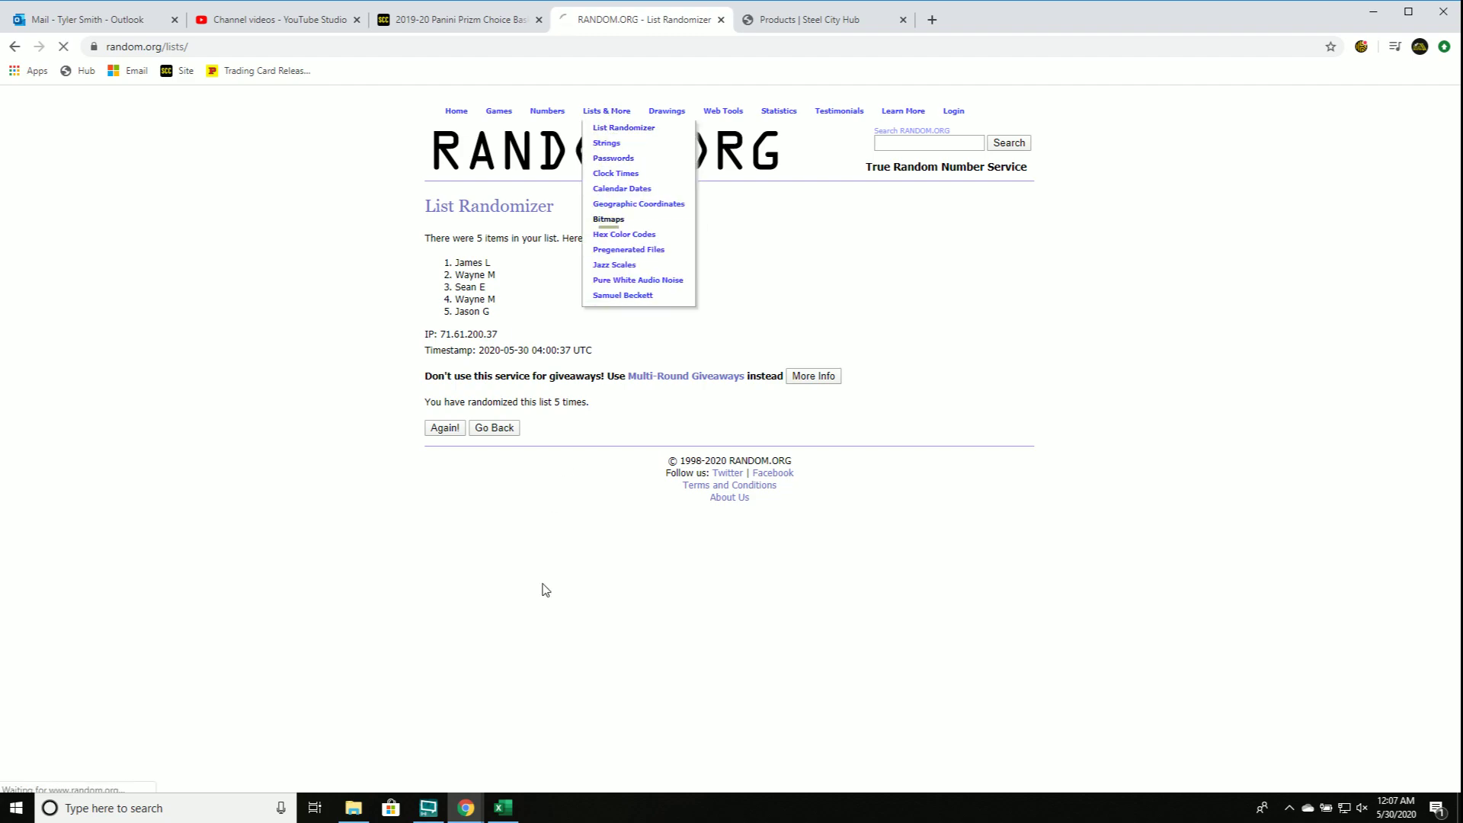
Load a blank List Randomizer form and copy the ten participant names from A1:A10
click(617, 126)
click(502, 808)
click(679, 170)
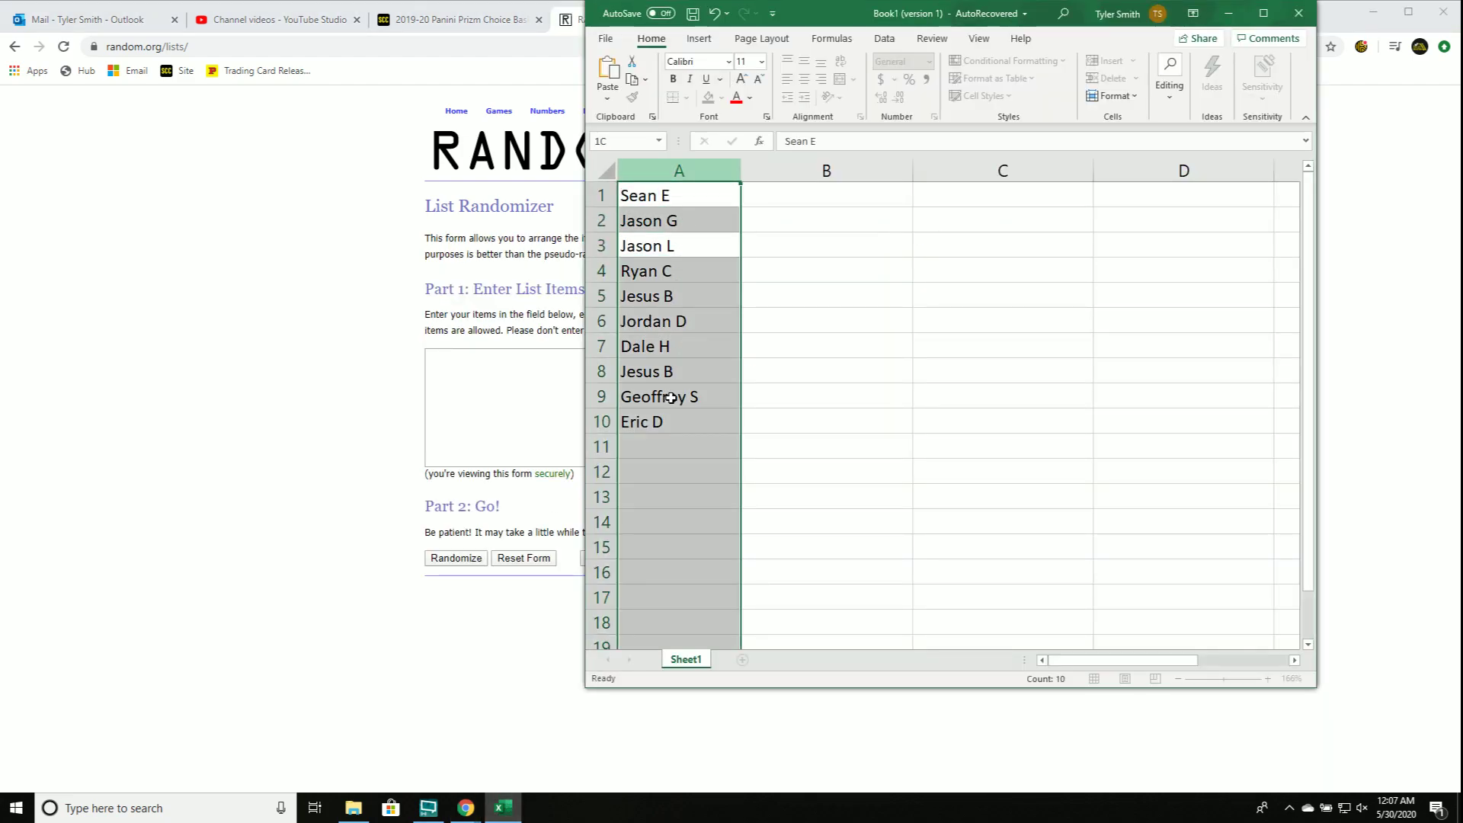
click(679, 371)
drag(679, 195, 680, 422)
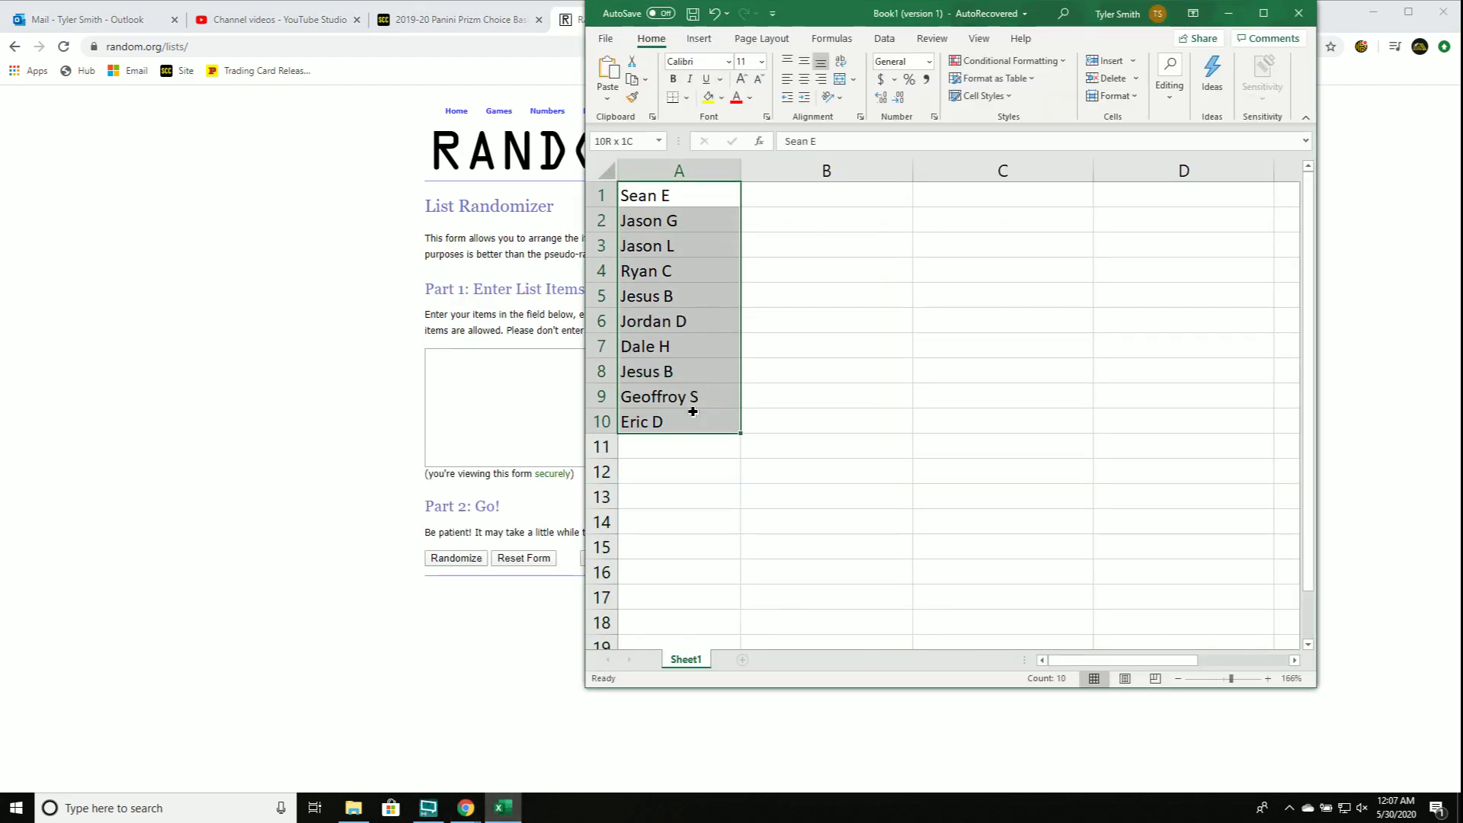
right_click(697, 378)
click(740, 375)
Paste the ten names into the List Randomizer and shuffle them several times
click(471, 403)
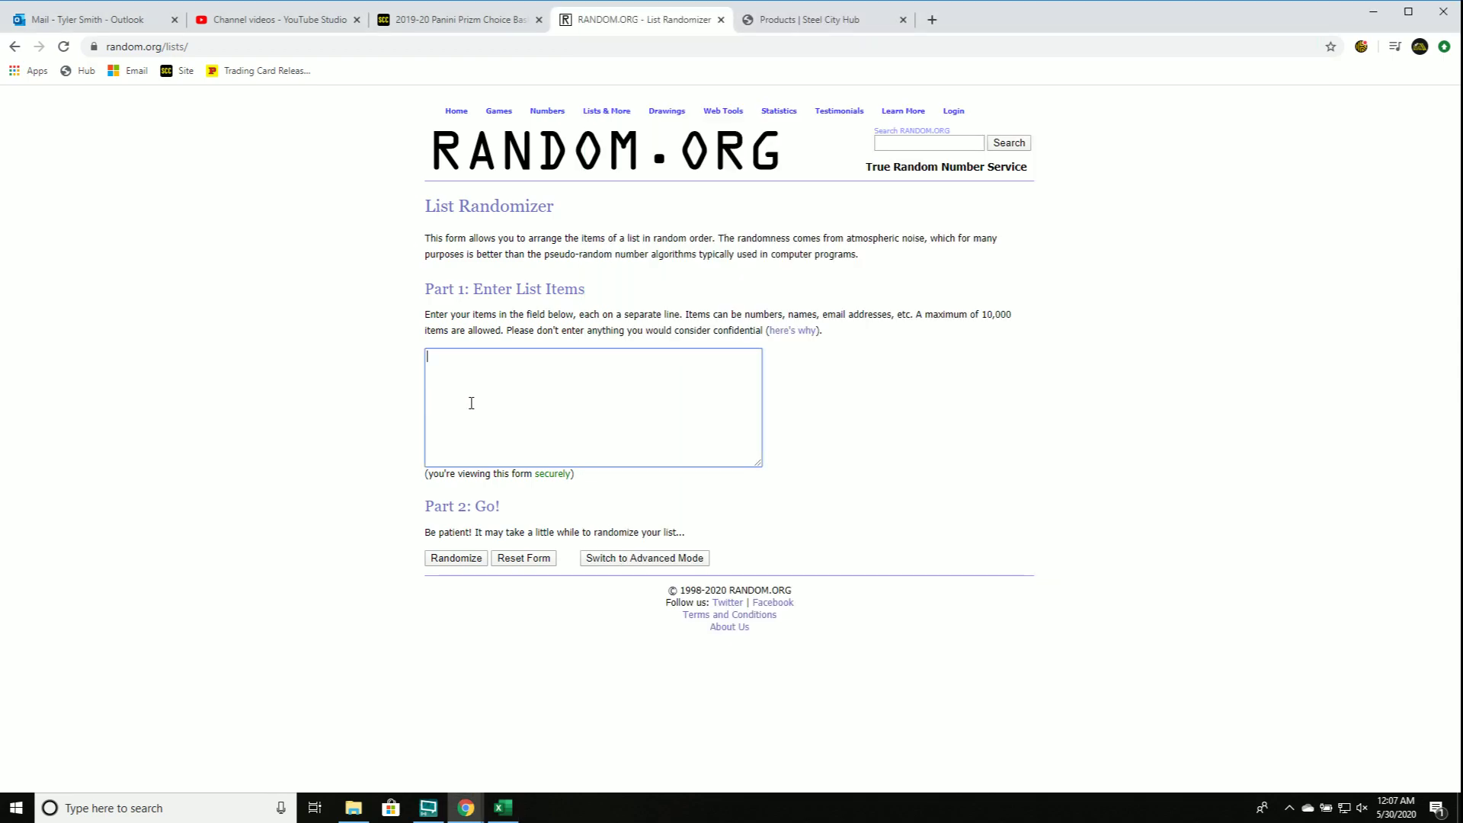
key(ctrl+v)
click(456, 559)
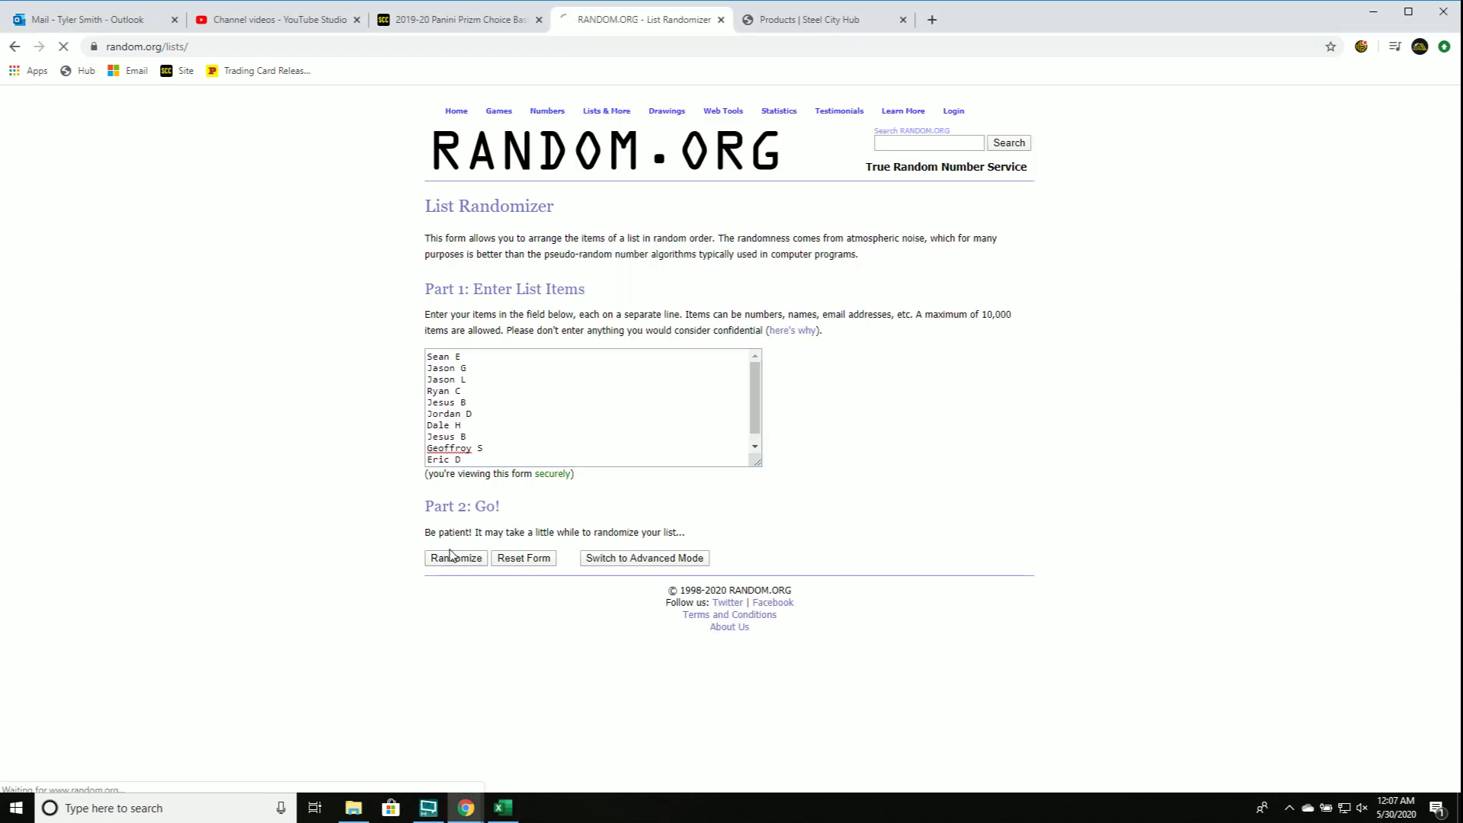
click(453, 468)
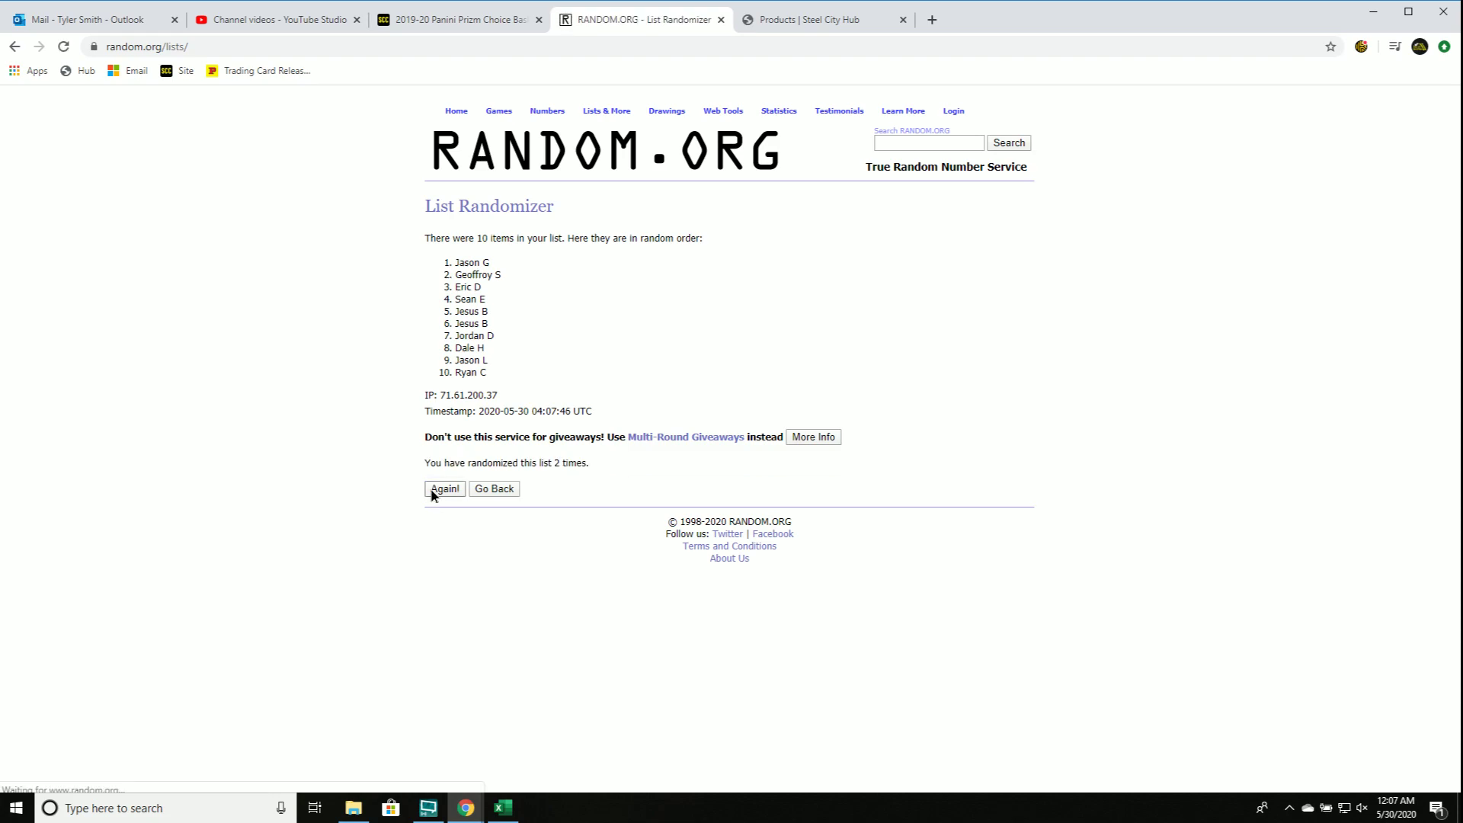
click(444, 489)
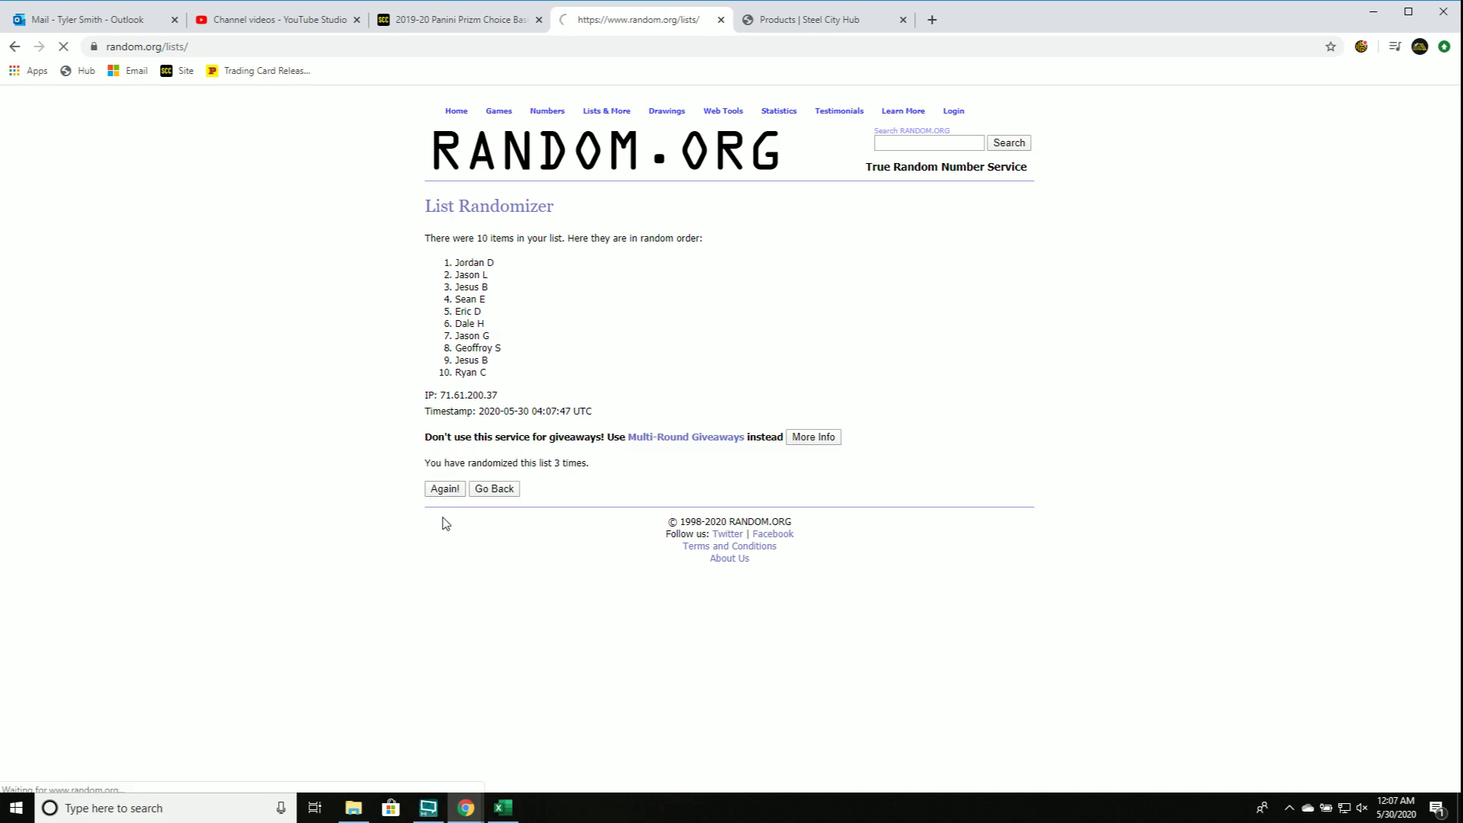
click(444, 489)
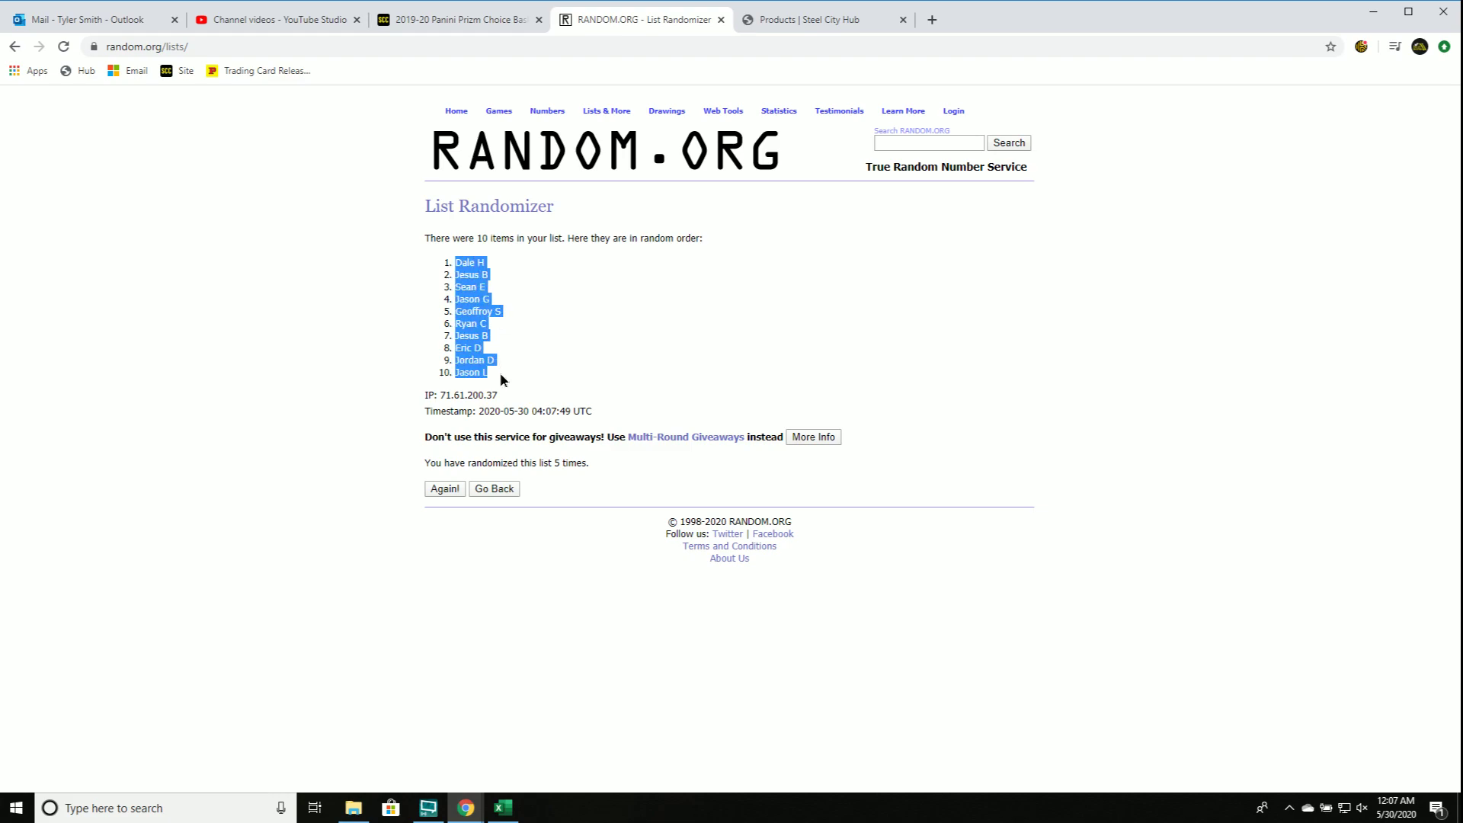
Copy the shuffled names into Excel, then clear the formatted paste
right_click(483, 315)
click(503, 332)
click(502, 808)
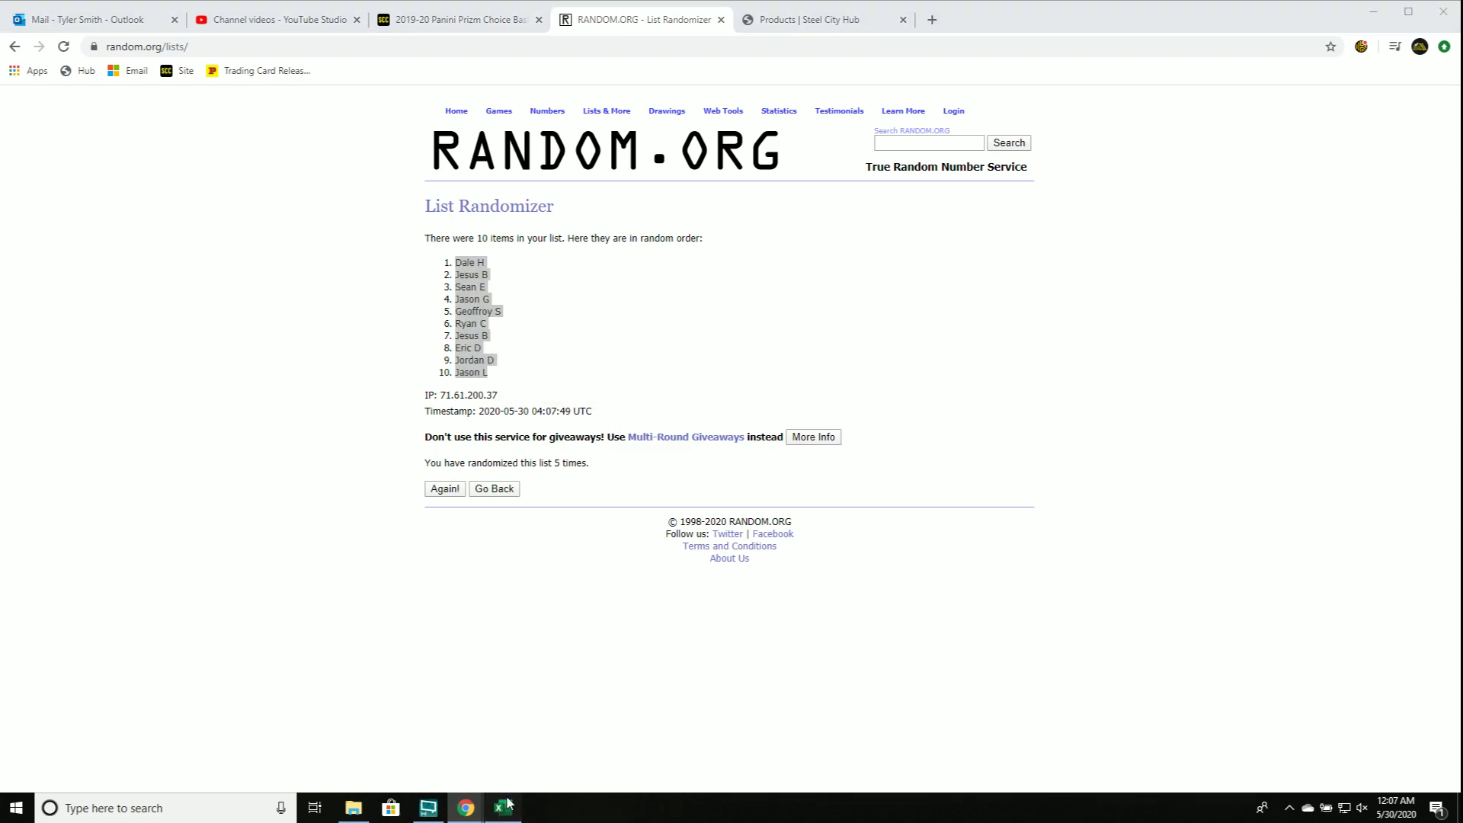
key(ctrl+v)
right_click(721, 271)
click(759, 457)
Paste Special the shuffled names into A1 as plain text
click(686, 195)
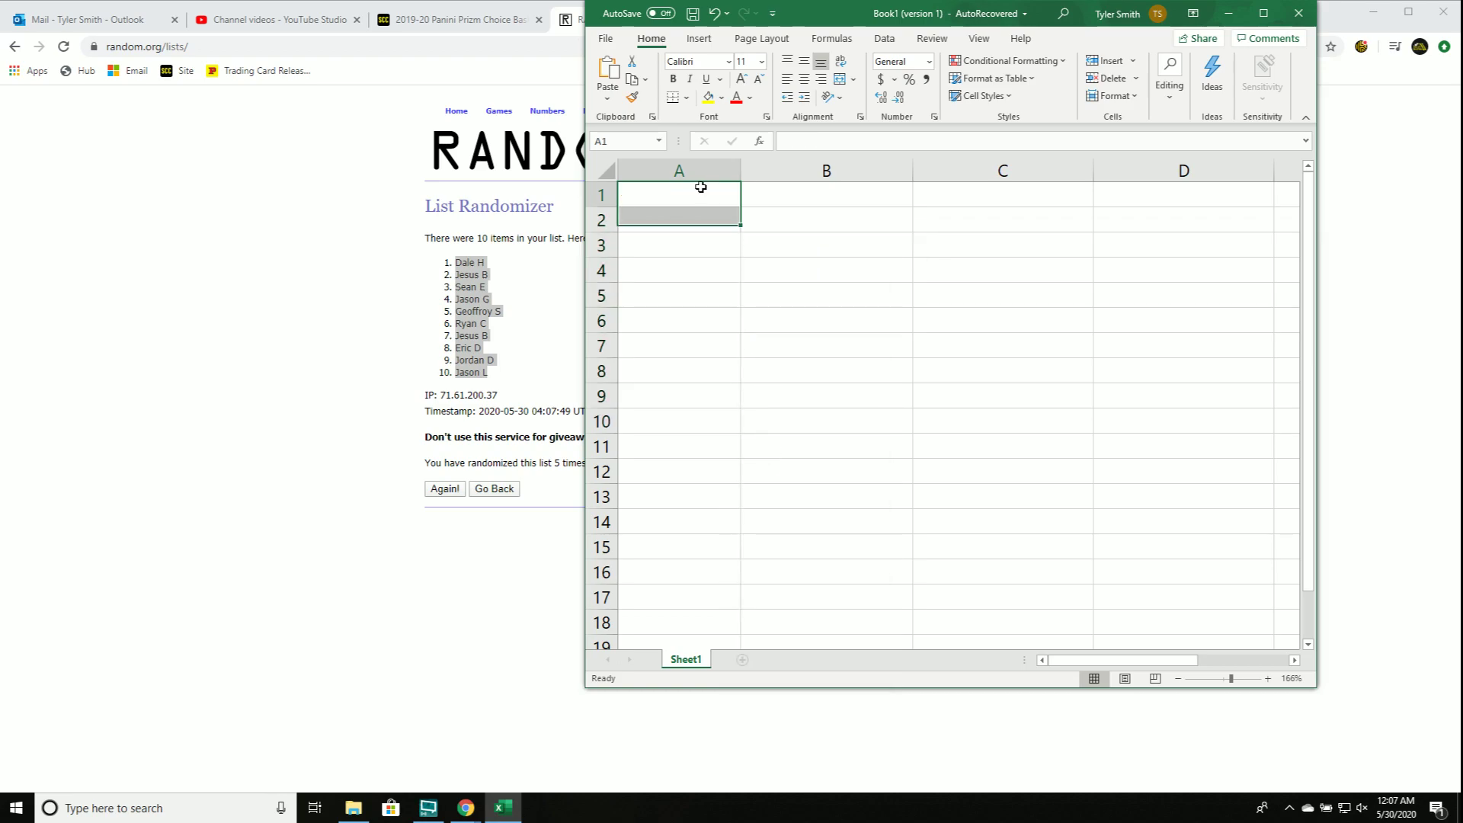
right_click(701, 188)
click(760, 289)
click(709, 206)
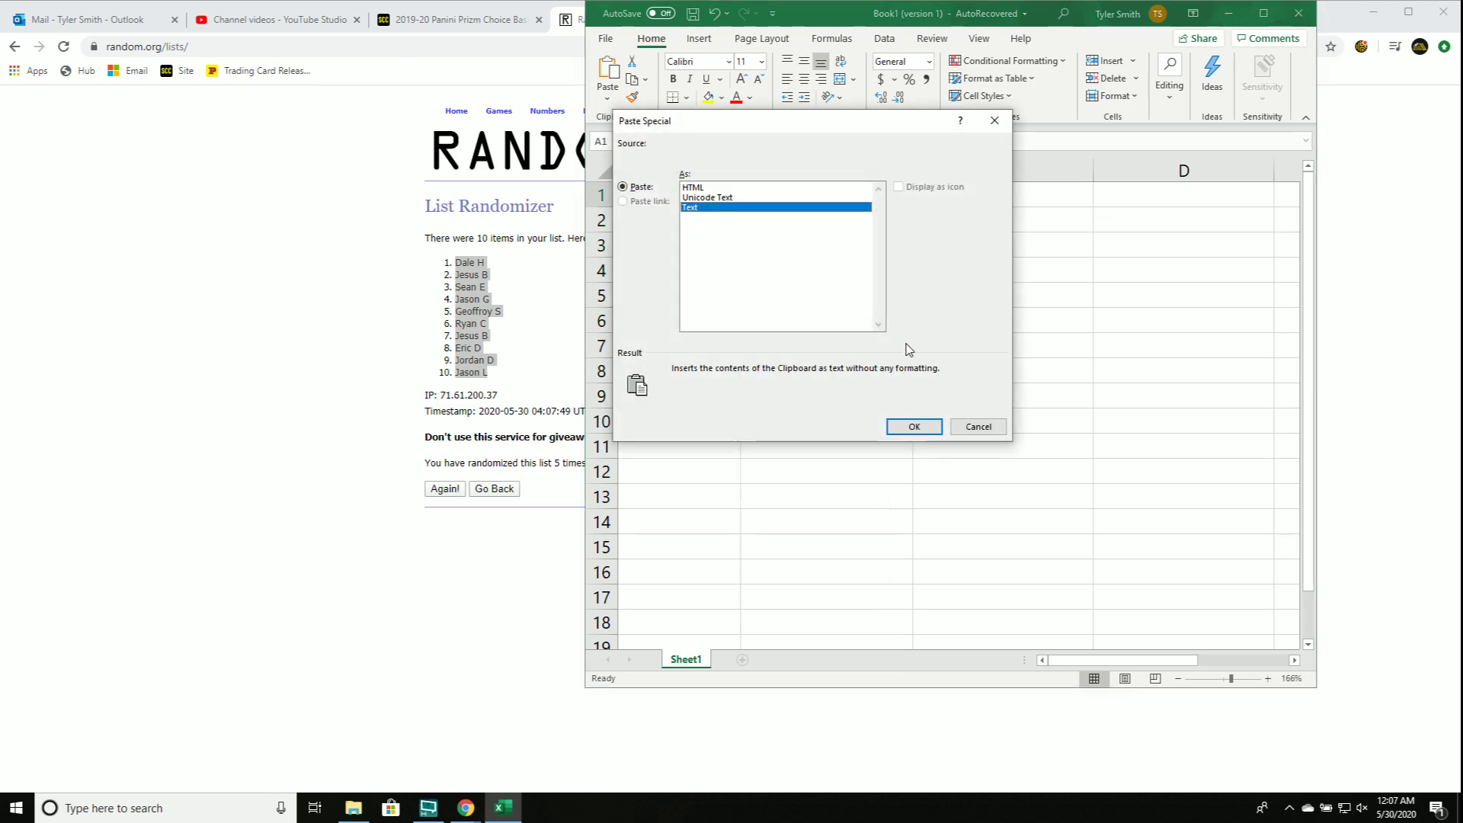
click(914, 425)
click(826, 195)
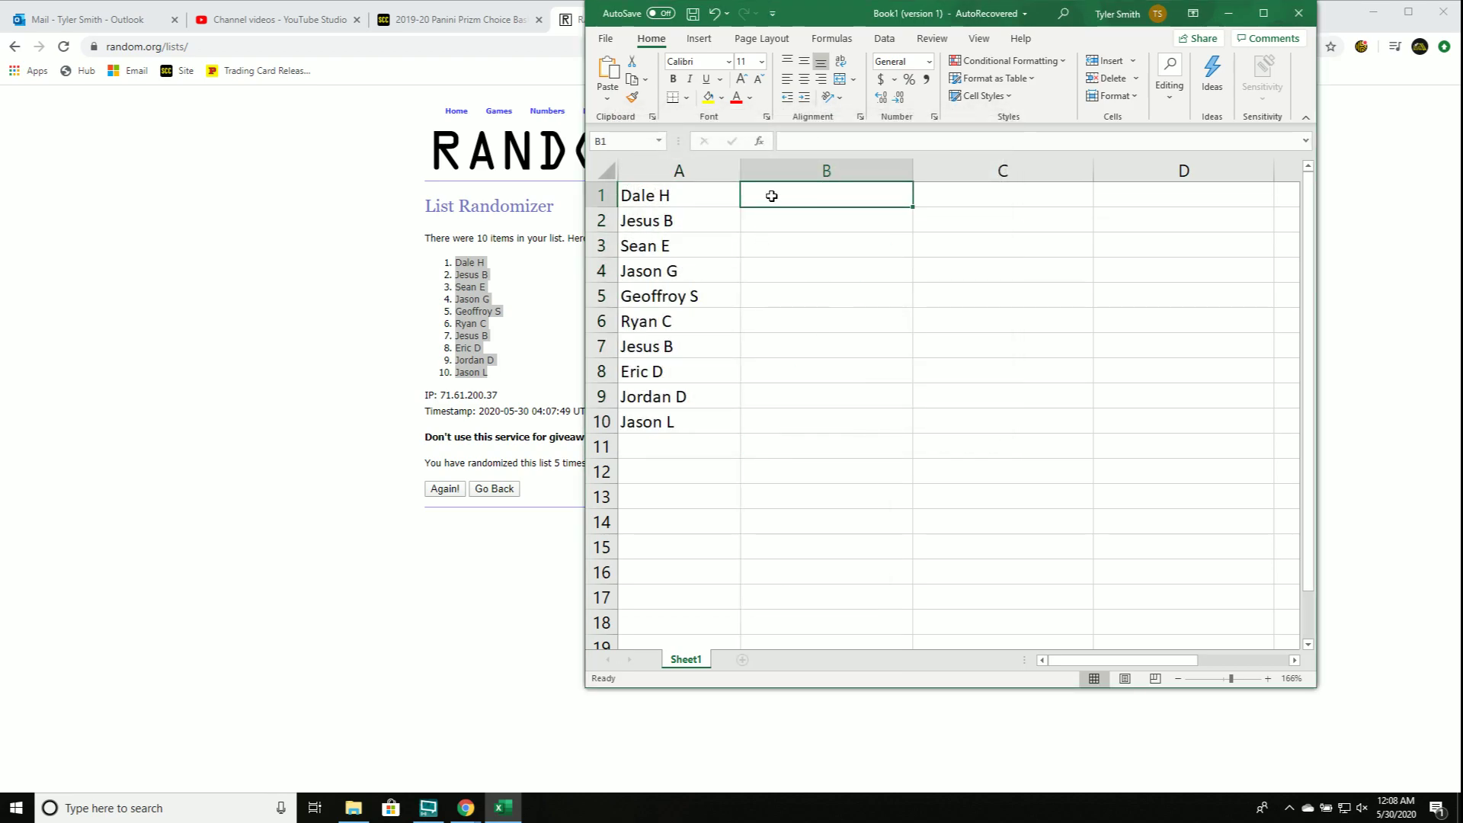
Reload a blank List Randomizer form, then go to Excel's recent workbooks
click(515, 229)
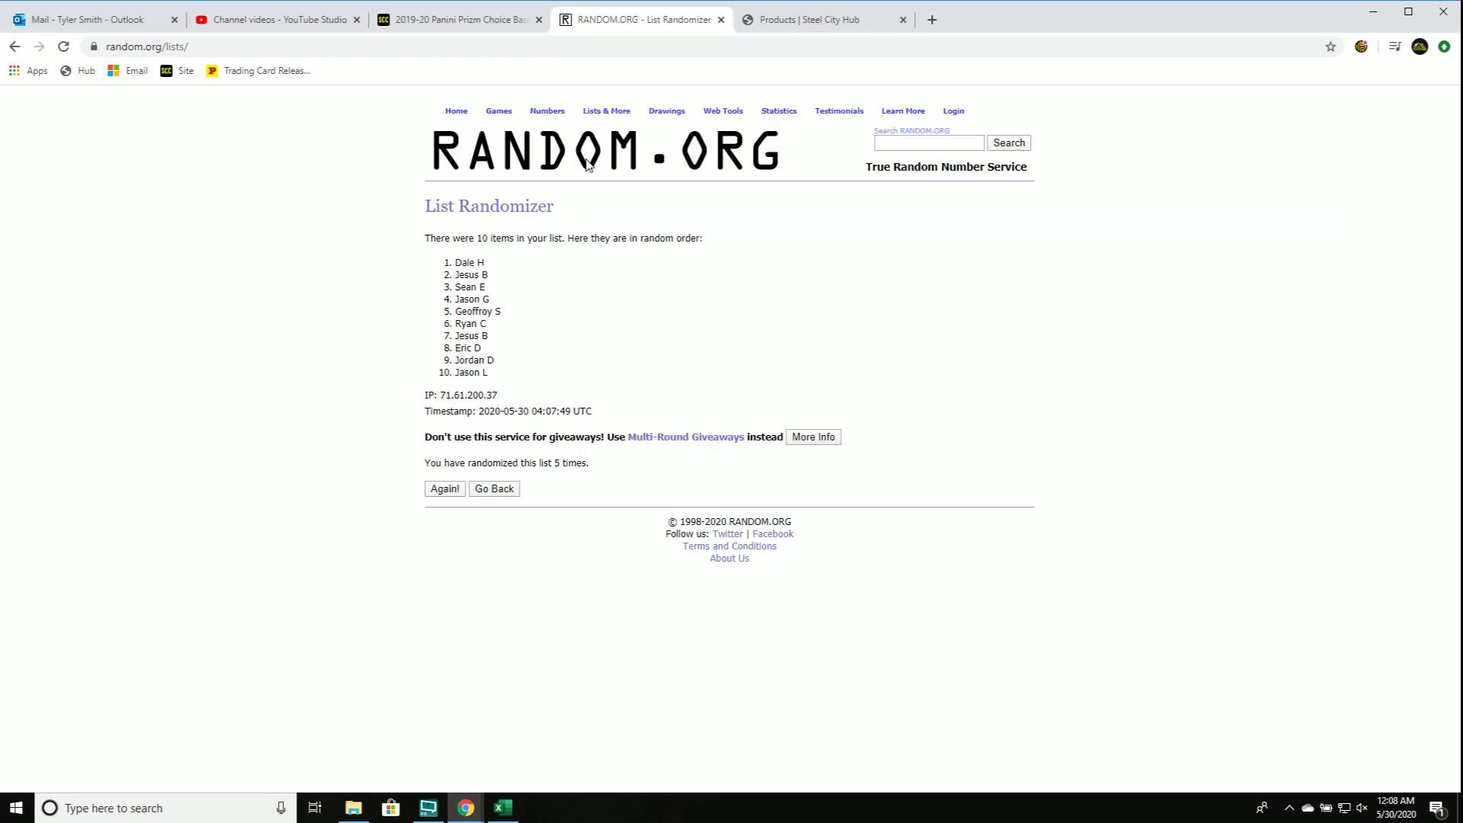
click(623, 127)
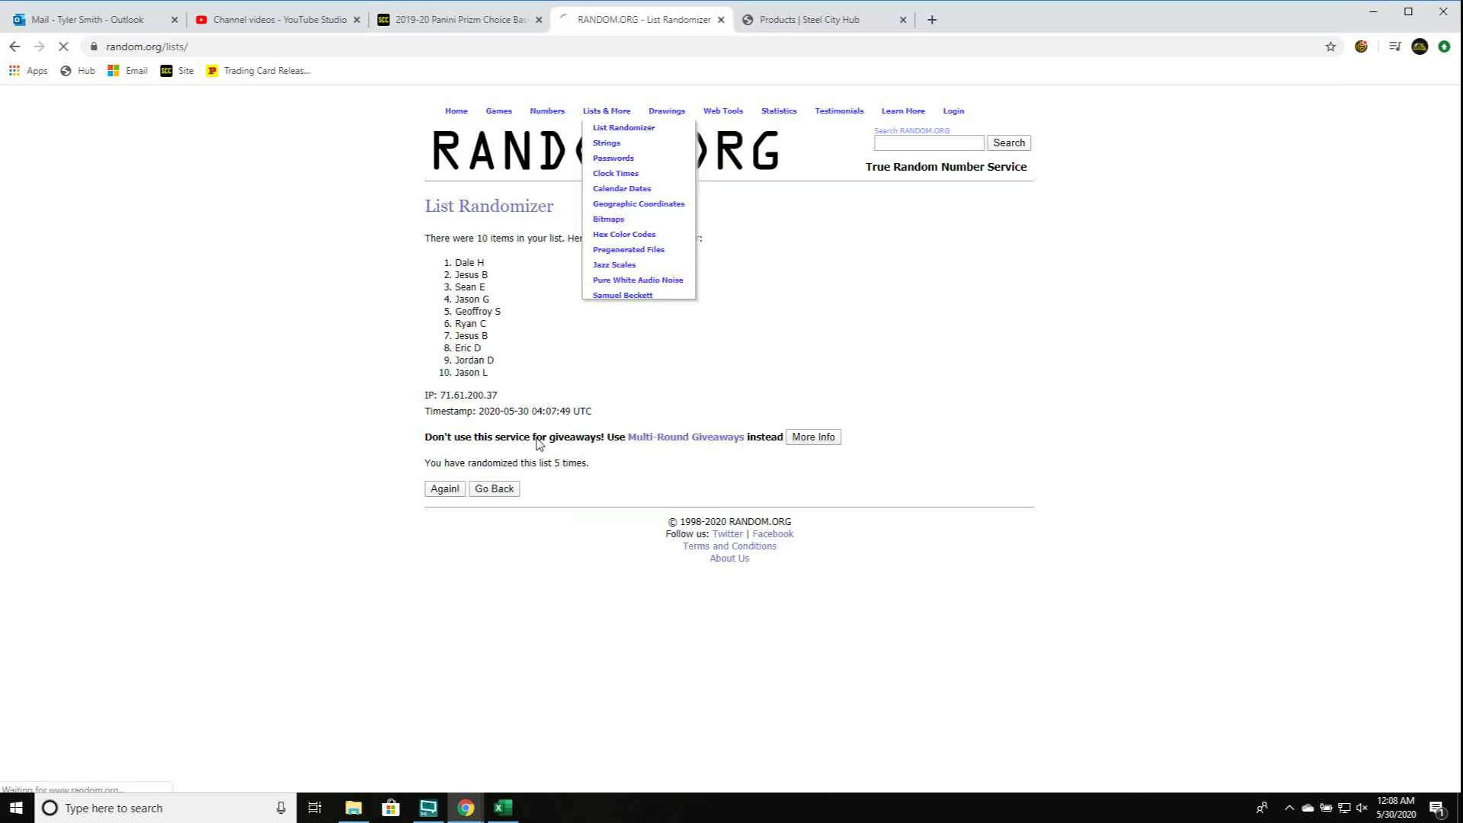
click(504, 809)
click(606, 38)
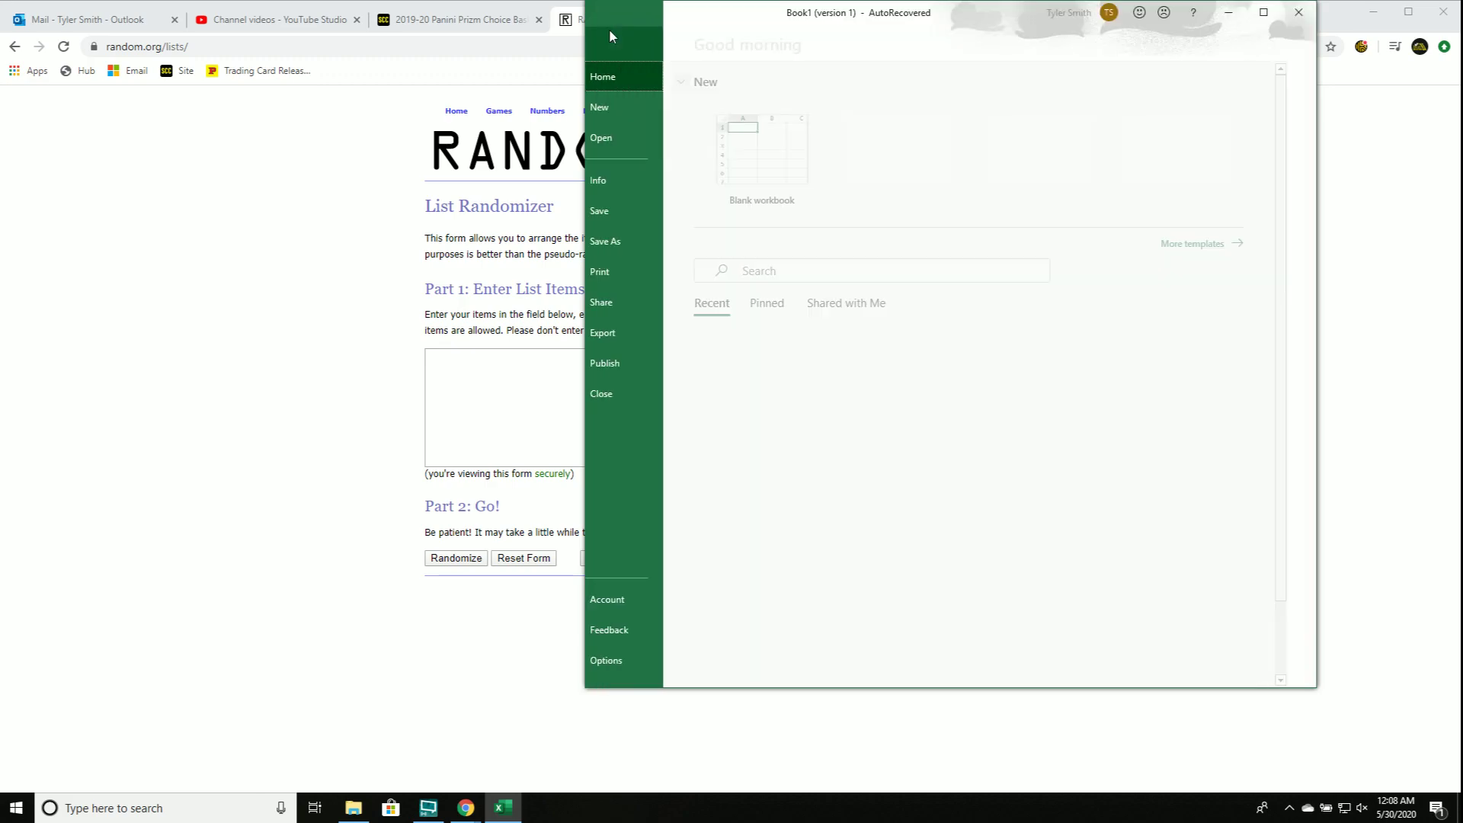
click(630, 138)
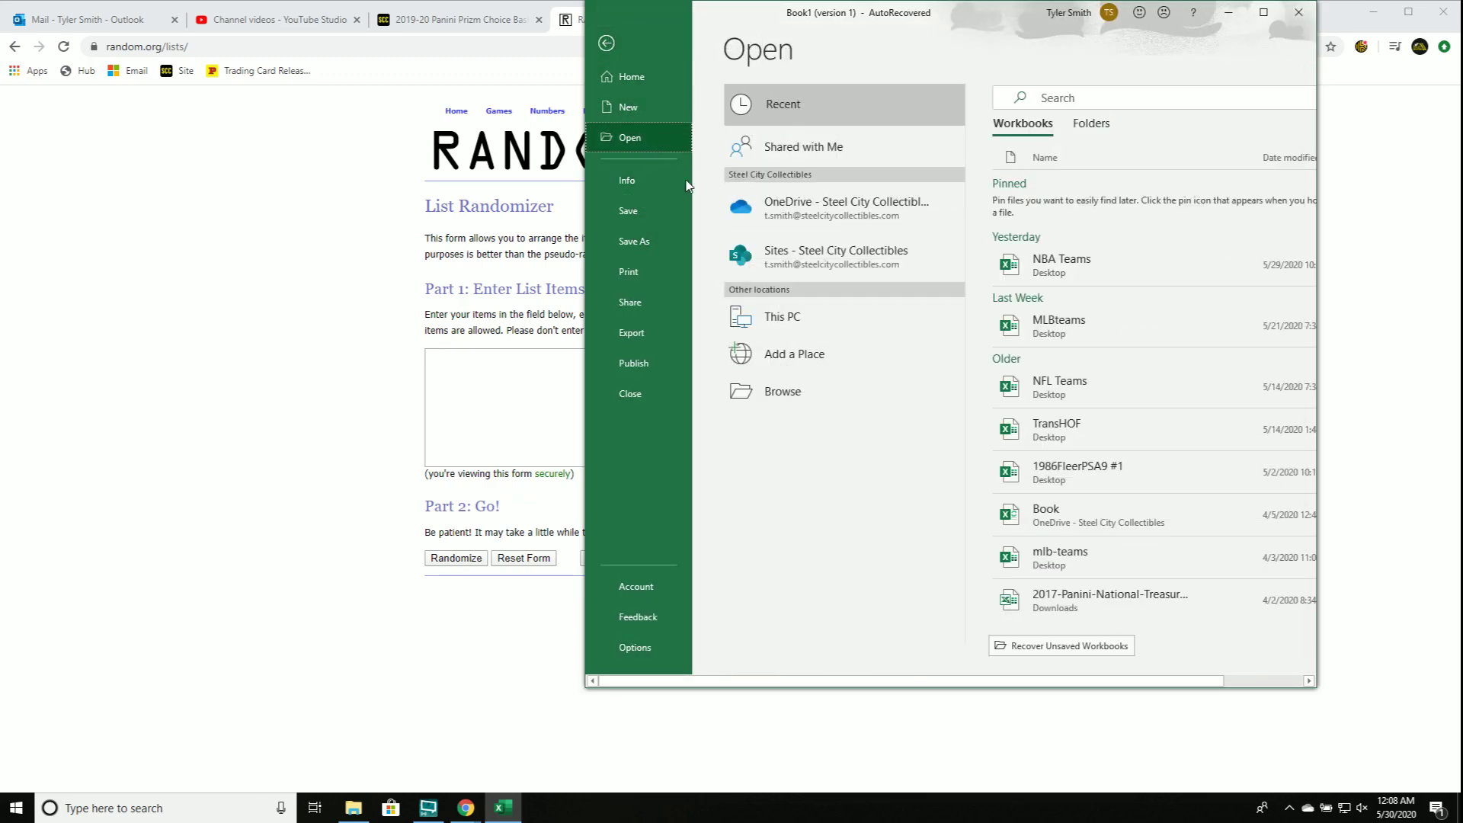
Open the NBA Teams workbook and copy the 30 team names in A1:A30
click(1040, 260)
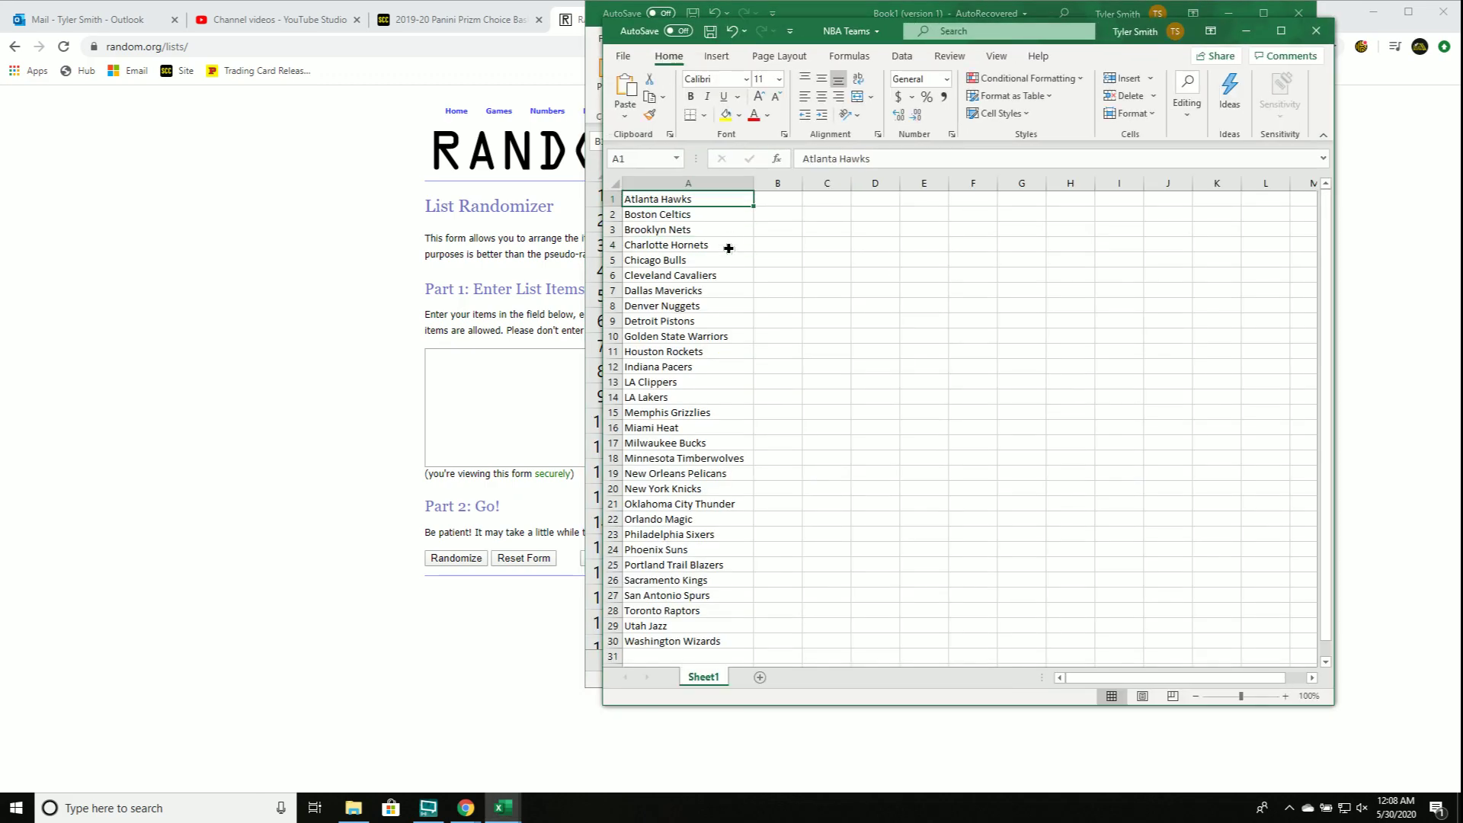
drag(686, 199, 701, 638)
right_click(717, 474)
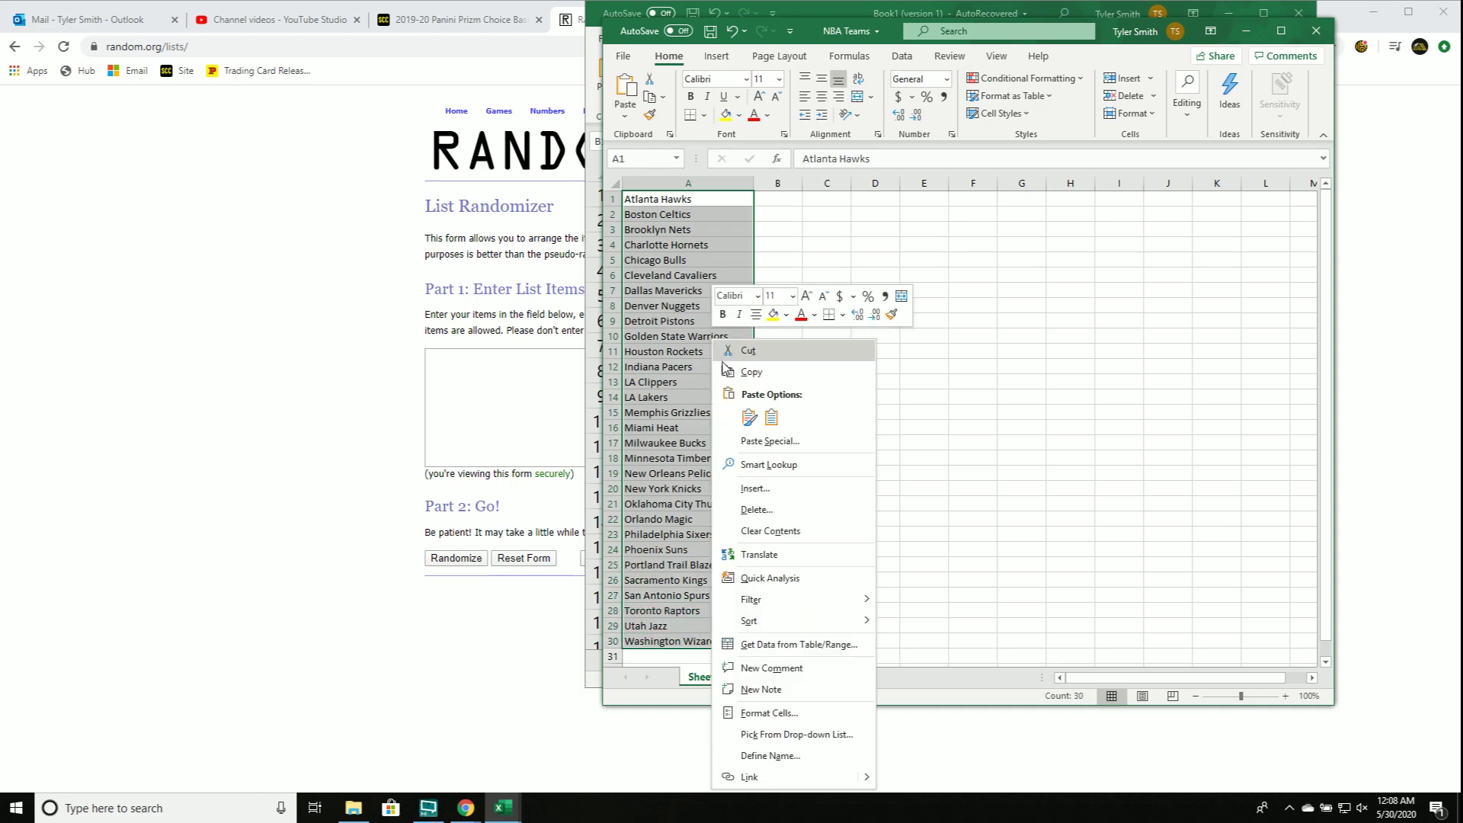
click(748, 375)
Close NBA Teams, paste and shuffle the 30 teams, then select the first ten
click(1316, 29)
click(465, 374)
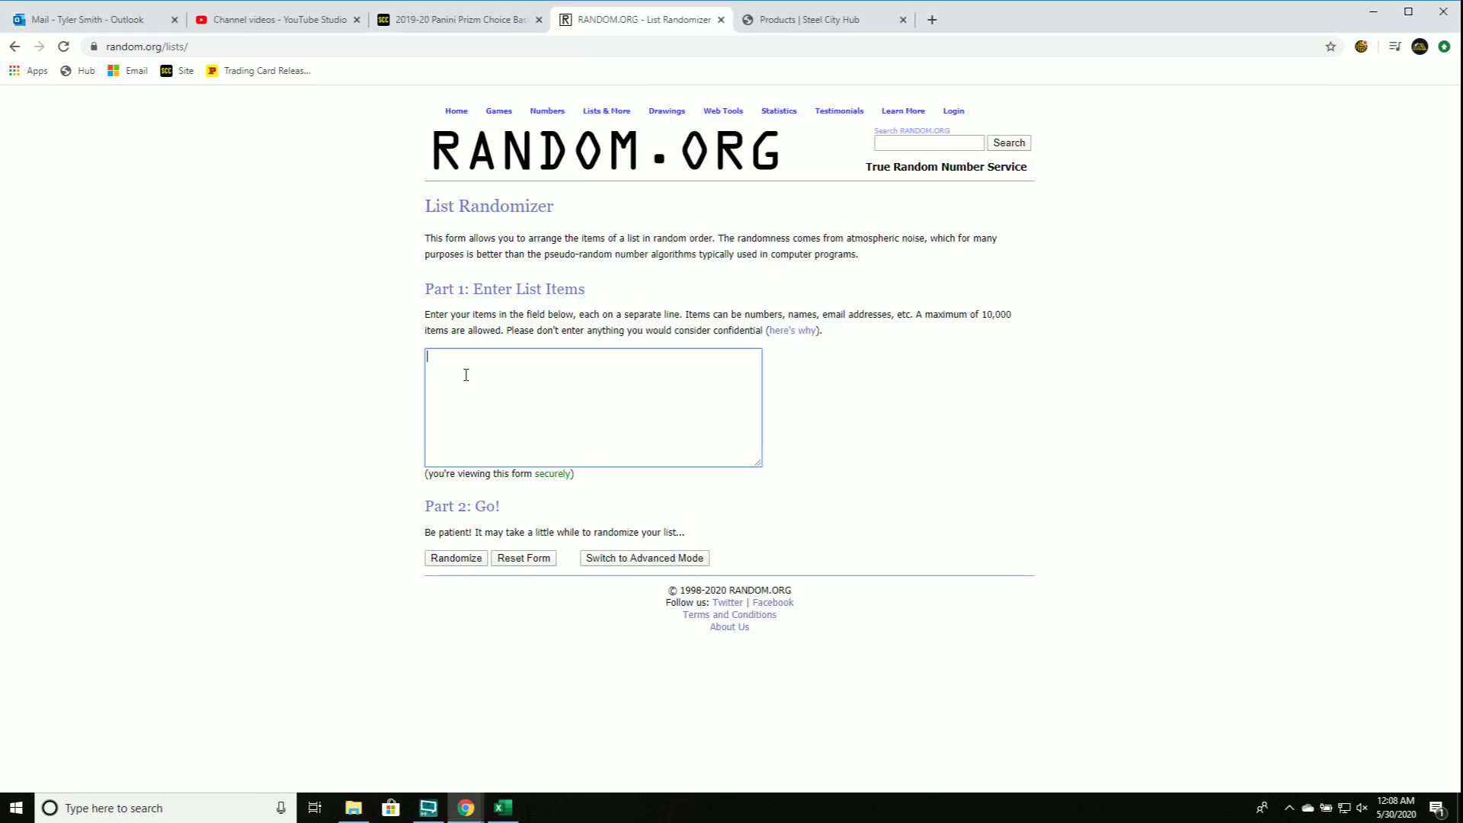
key(ctrl+v)
click(454, 557)
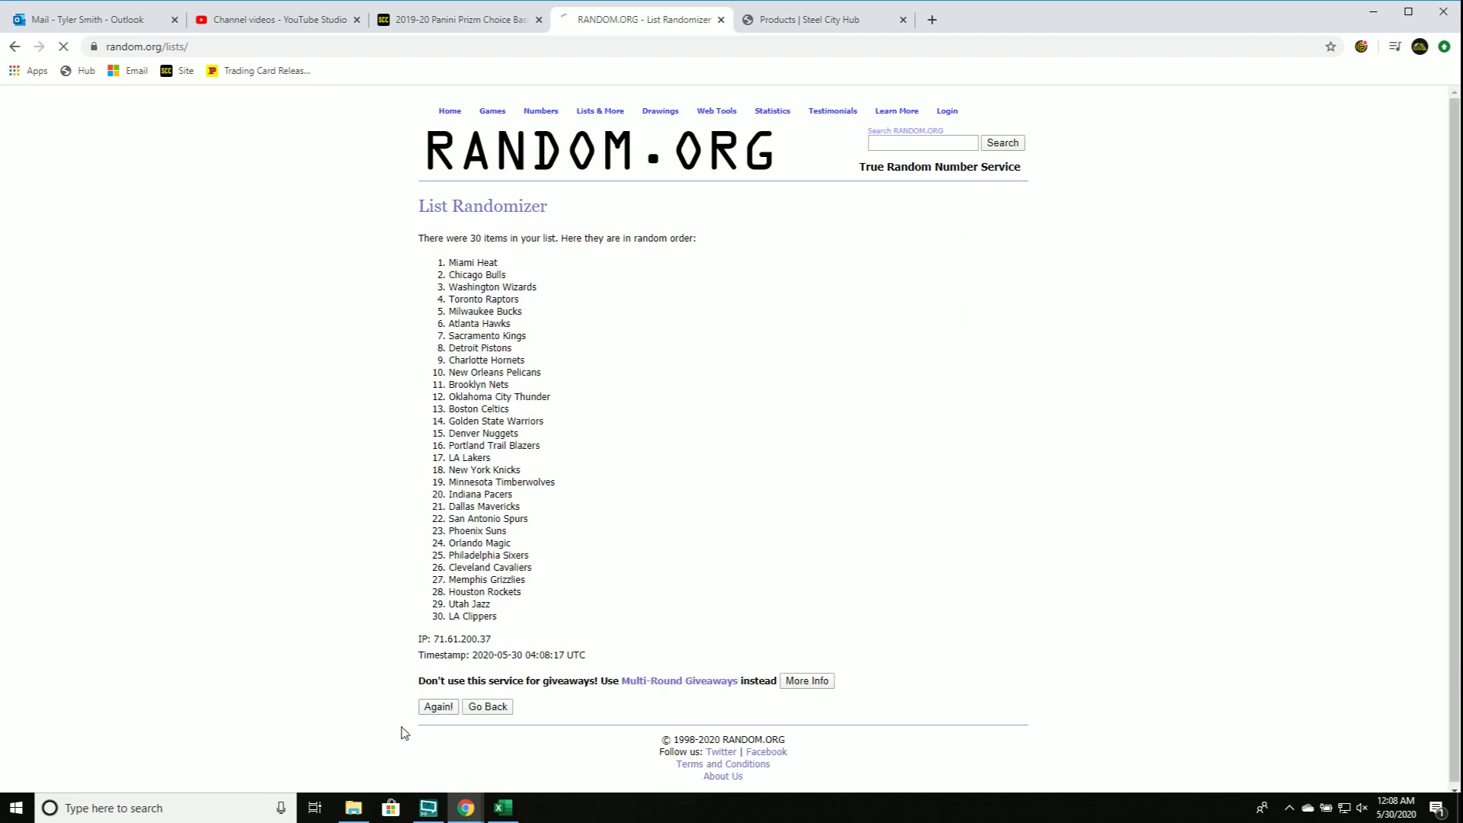
click(439, 731)
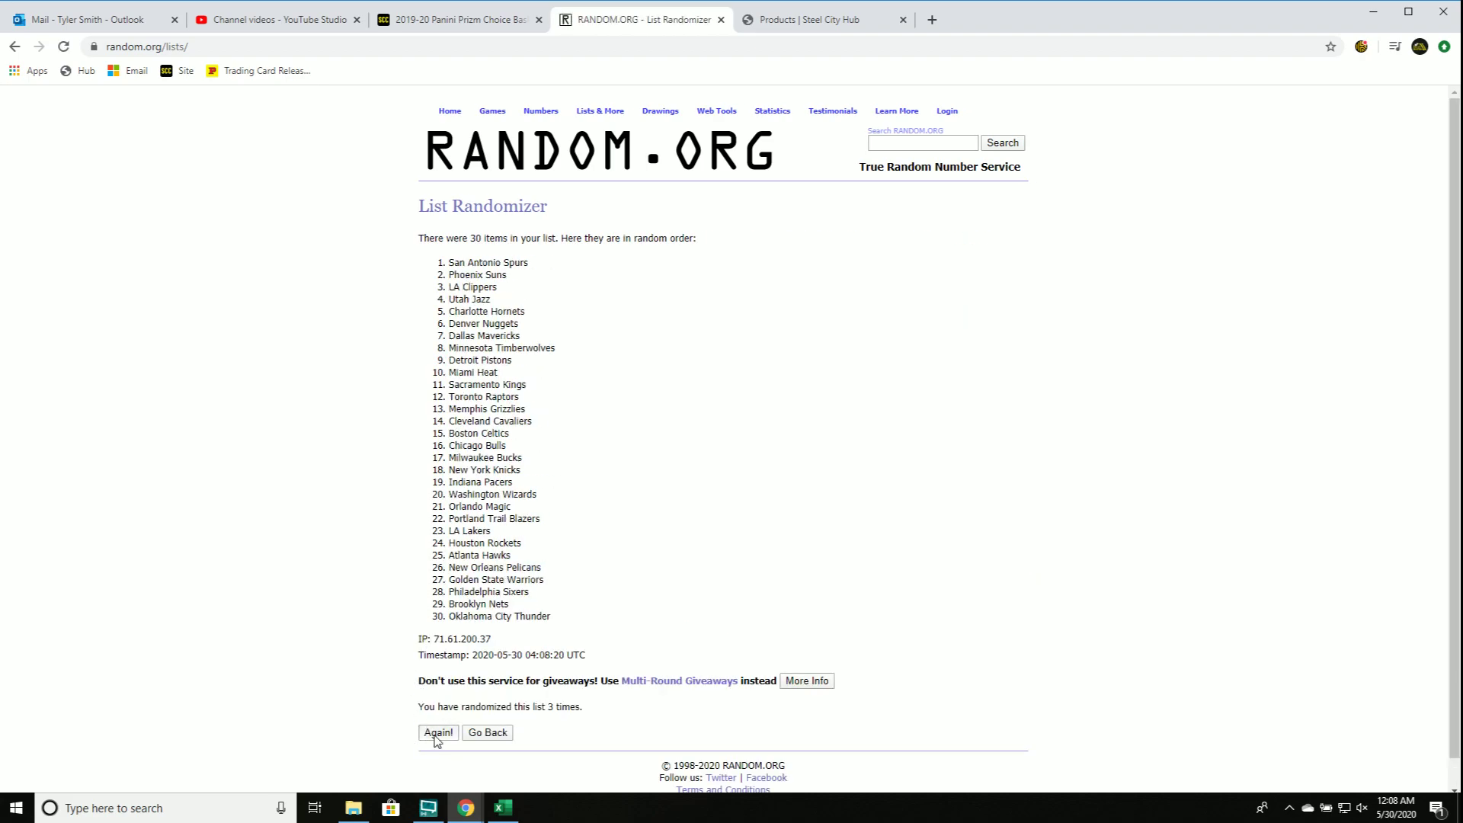
click(435, 735)
click(438, 731)
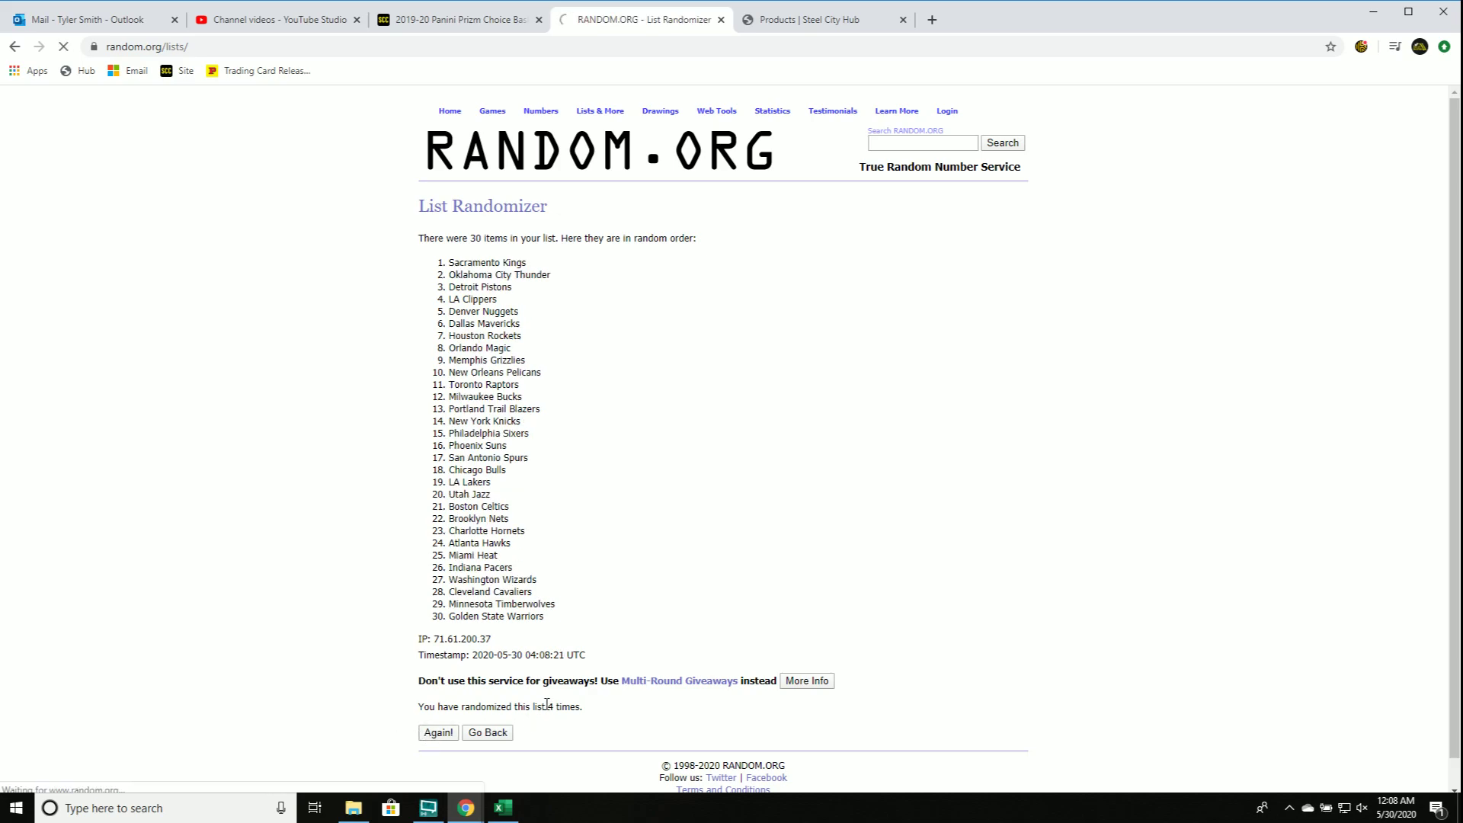
drag(450, 262, 616, 376)
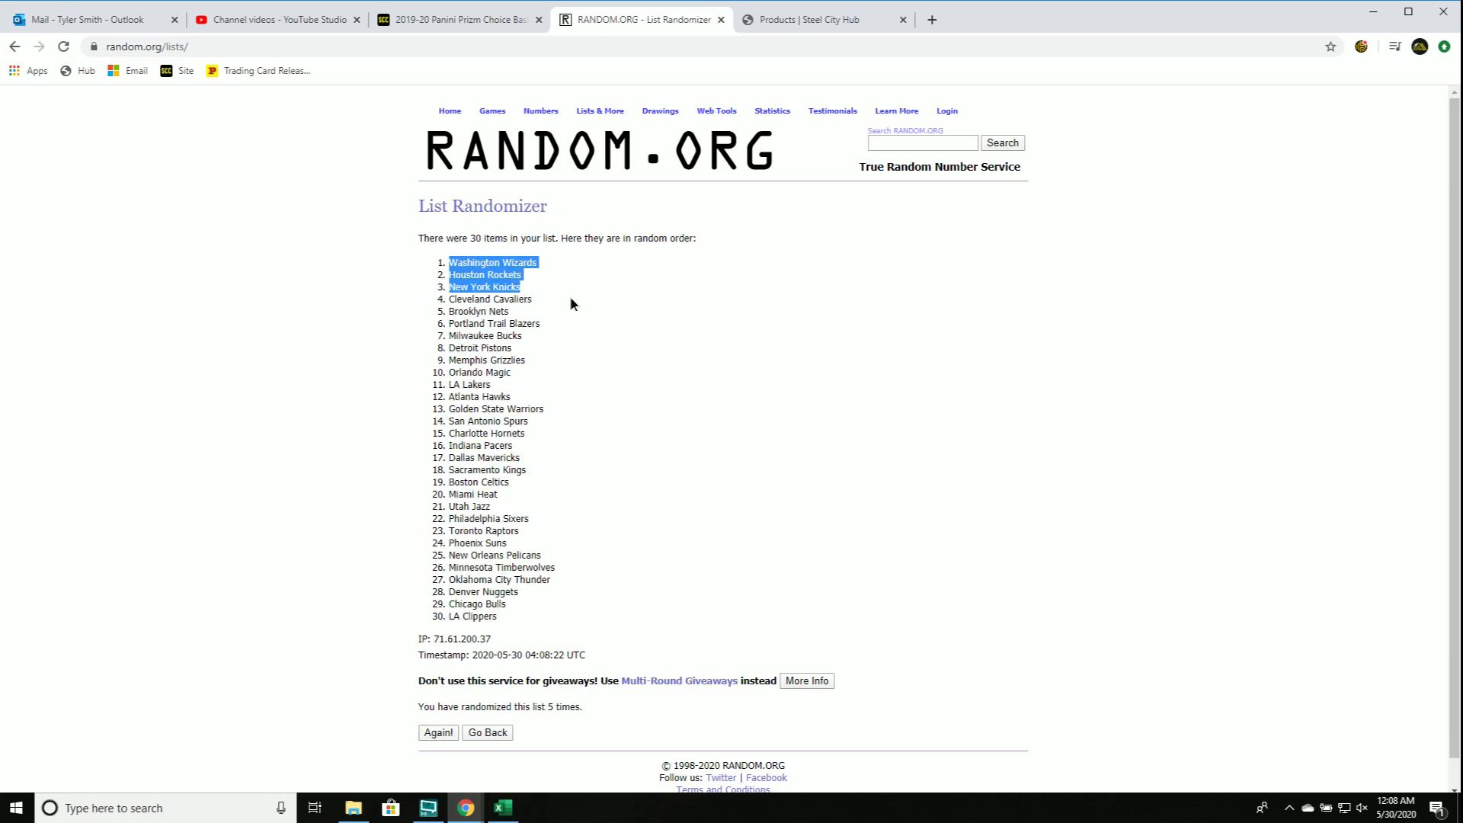
right_click(478, 285)
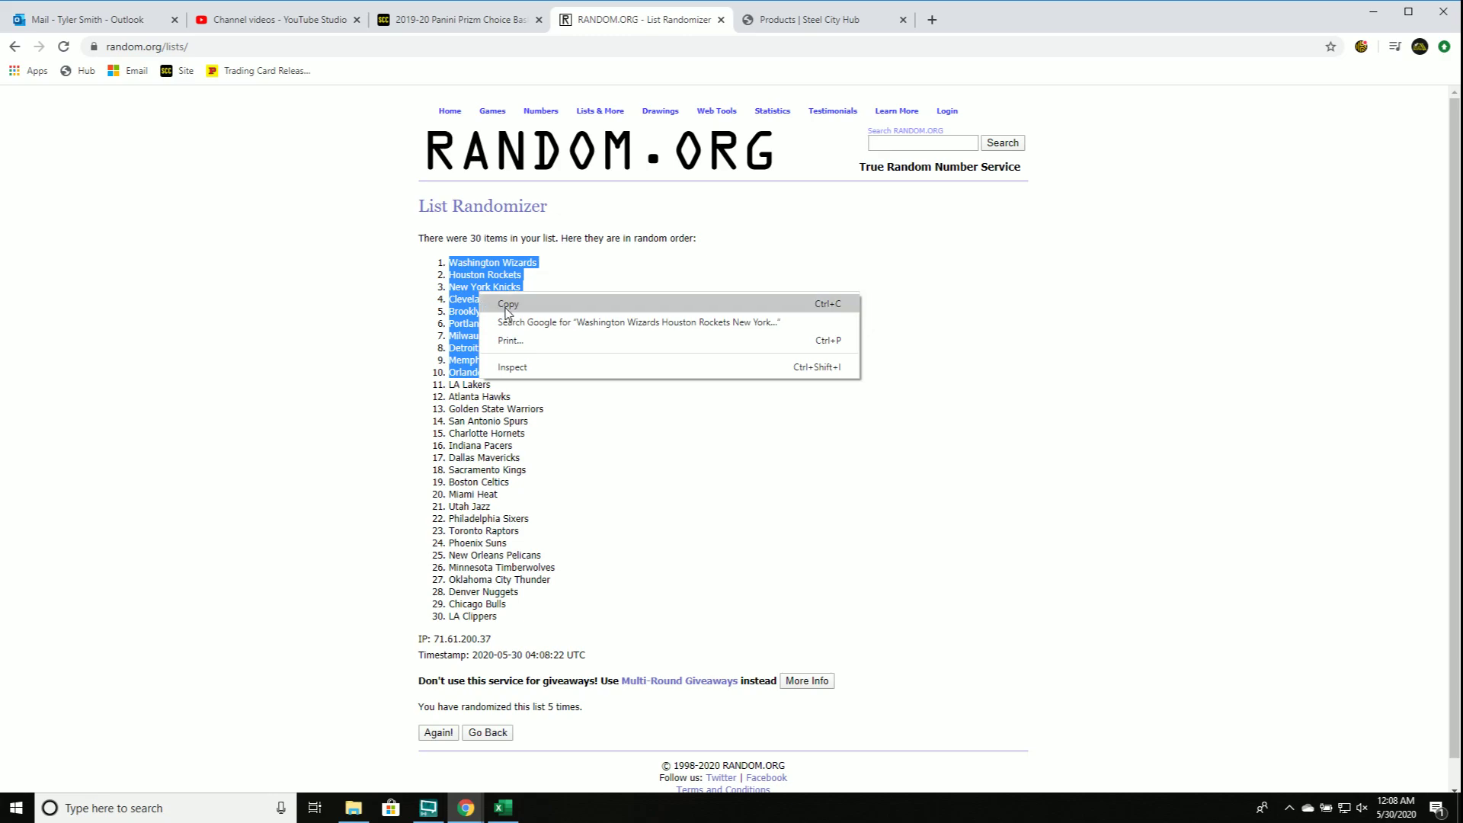
Copy shuffled teams 1–10 and paste them into B1 as plain text
click(508, 315)
click(501, 808)
click(781, 196)
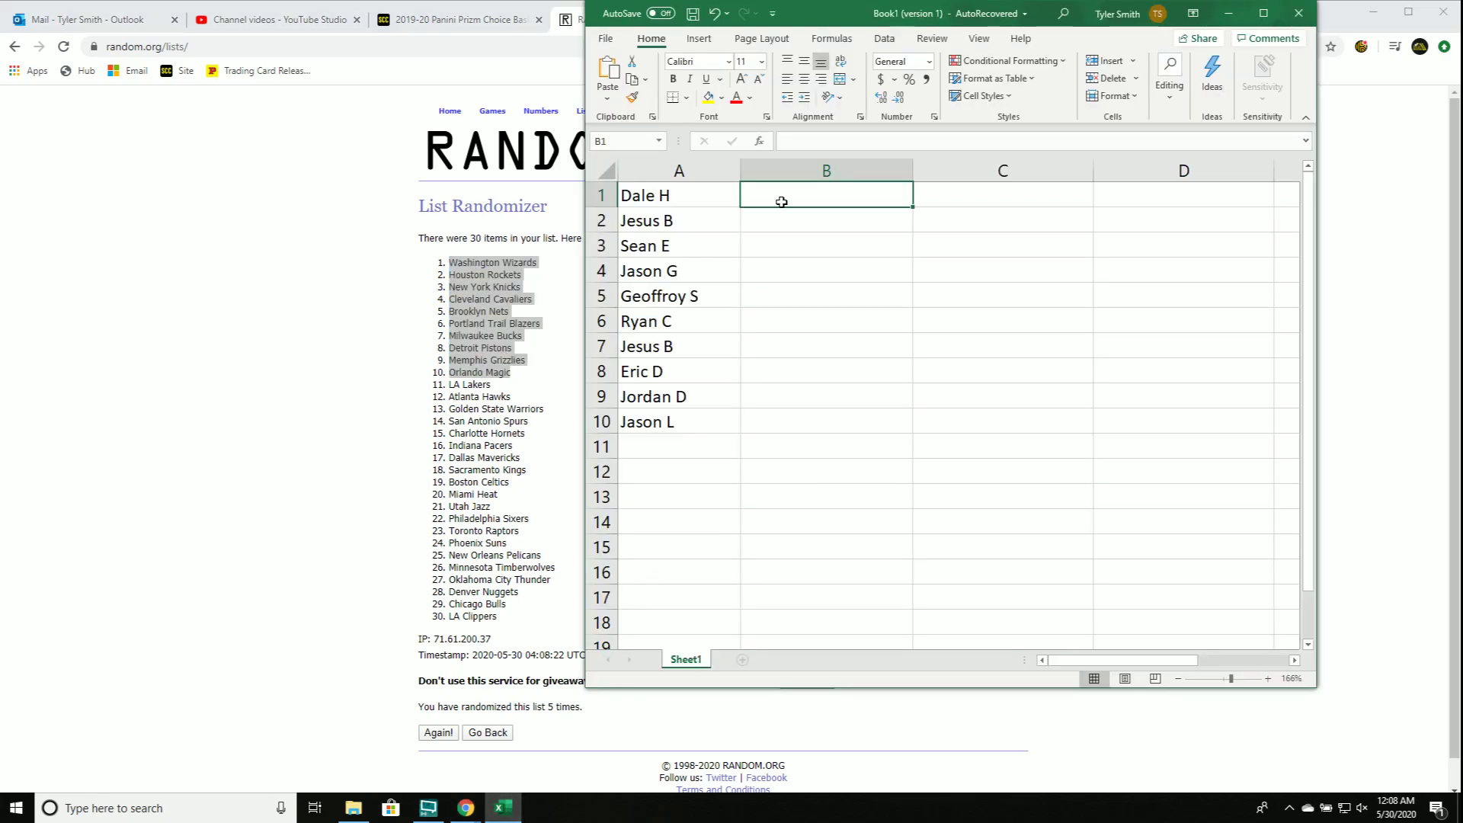
right_click(781, 197)
click(880, 298)
click(800, 218)
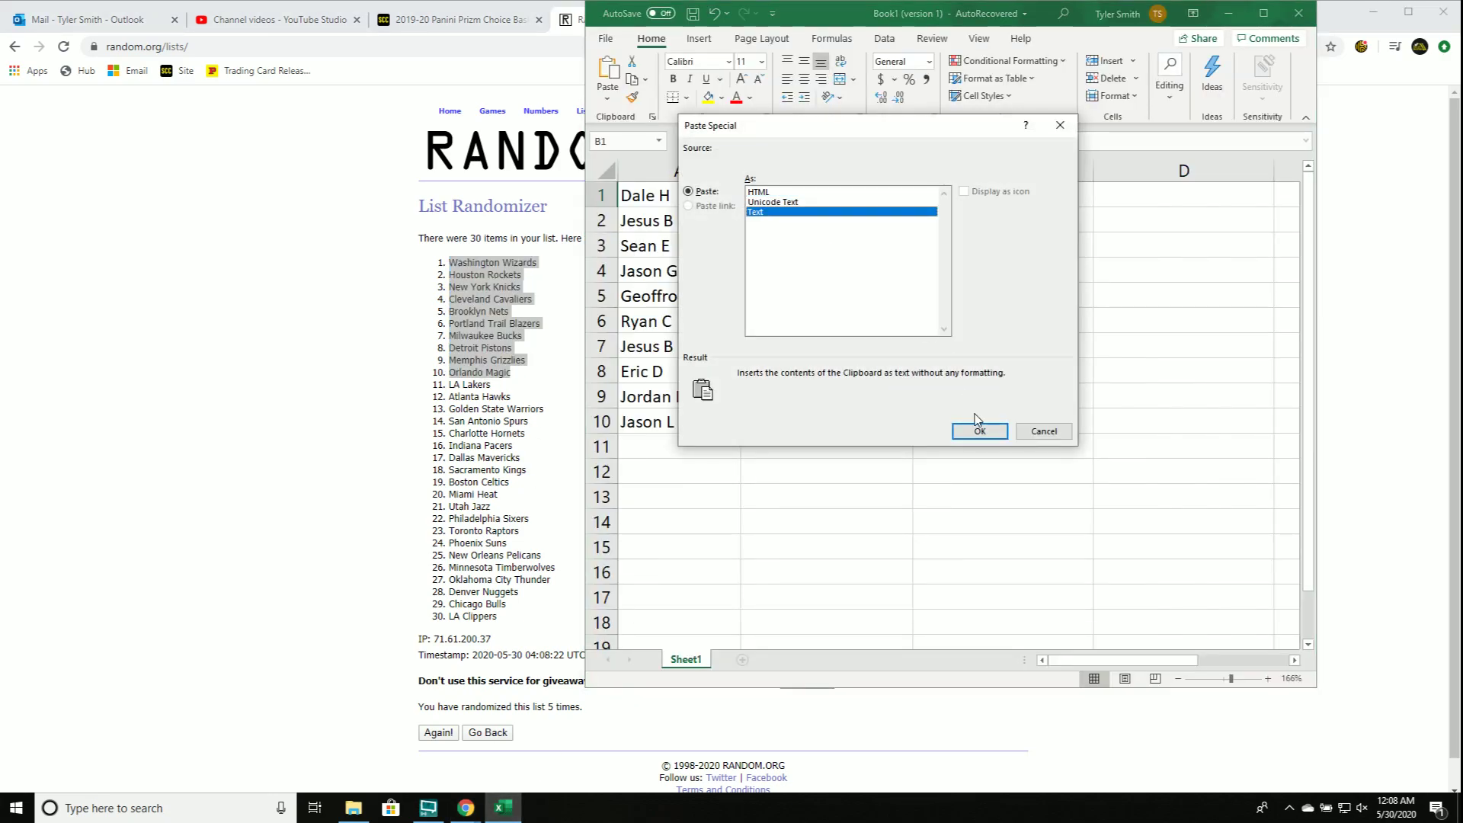
click(980, 427)
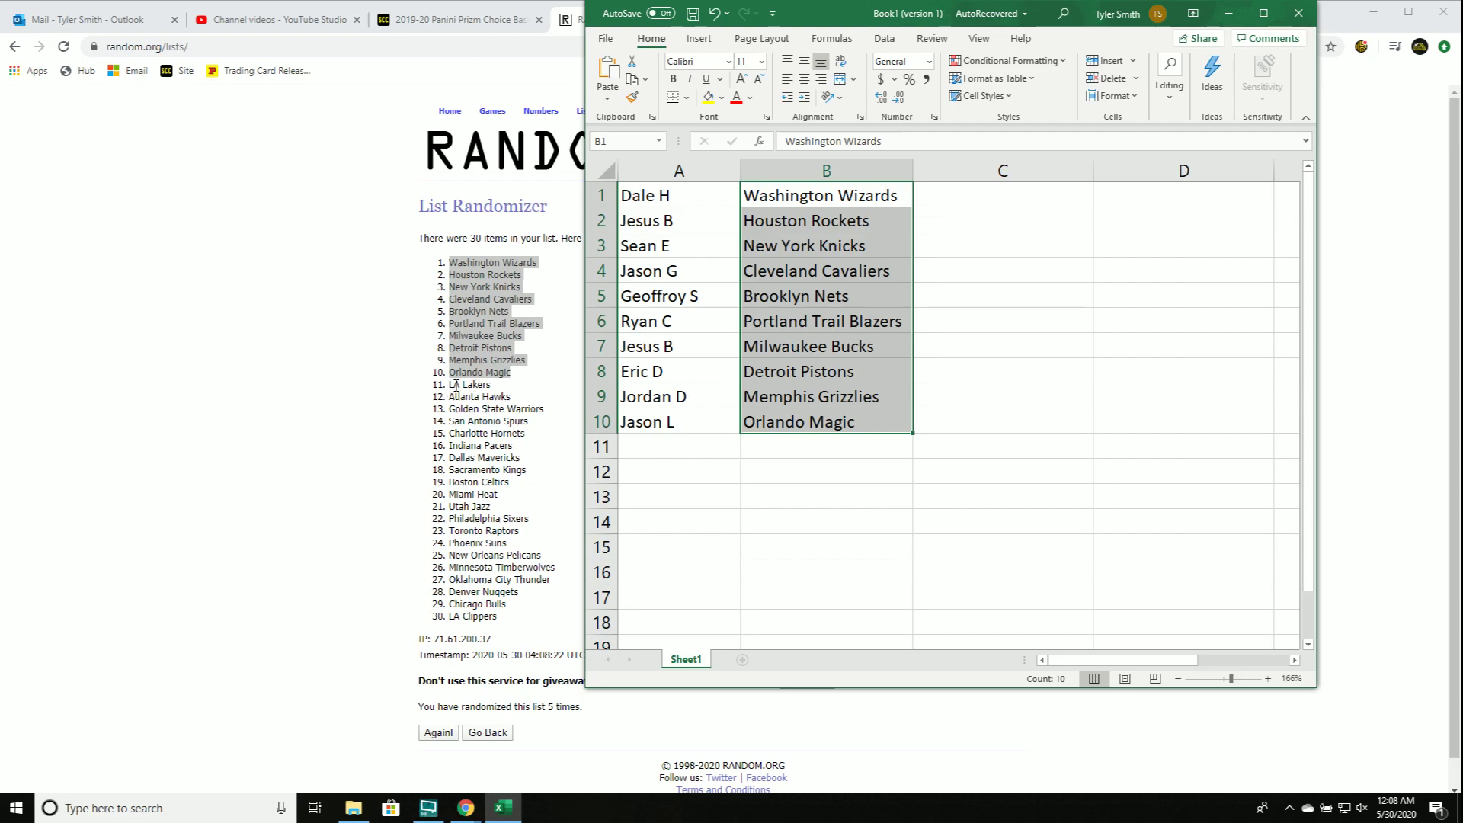
Copy shuffled teams 11–20 and paste them into C1 as plain text
click(466, 809)
drag(450, 385, 608, 486)
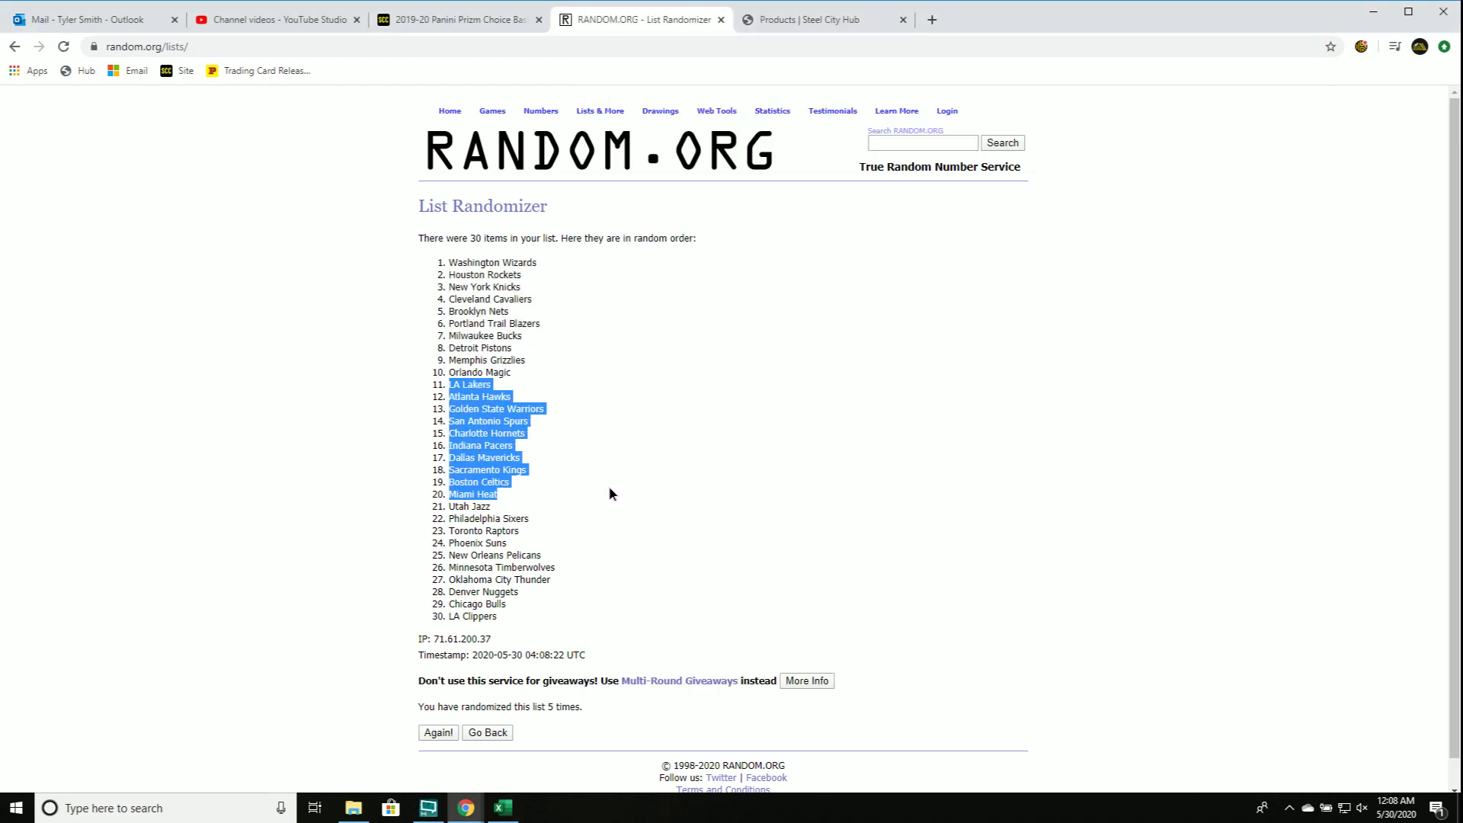
click(456, 385)
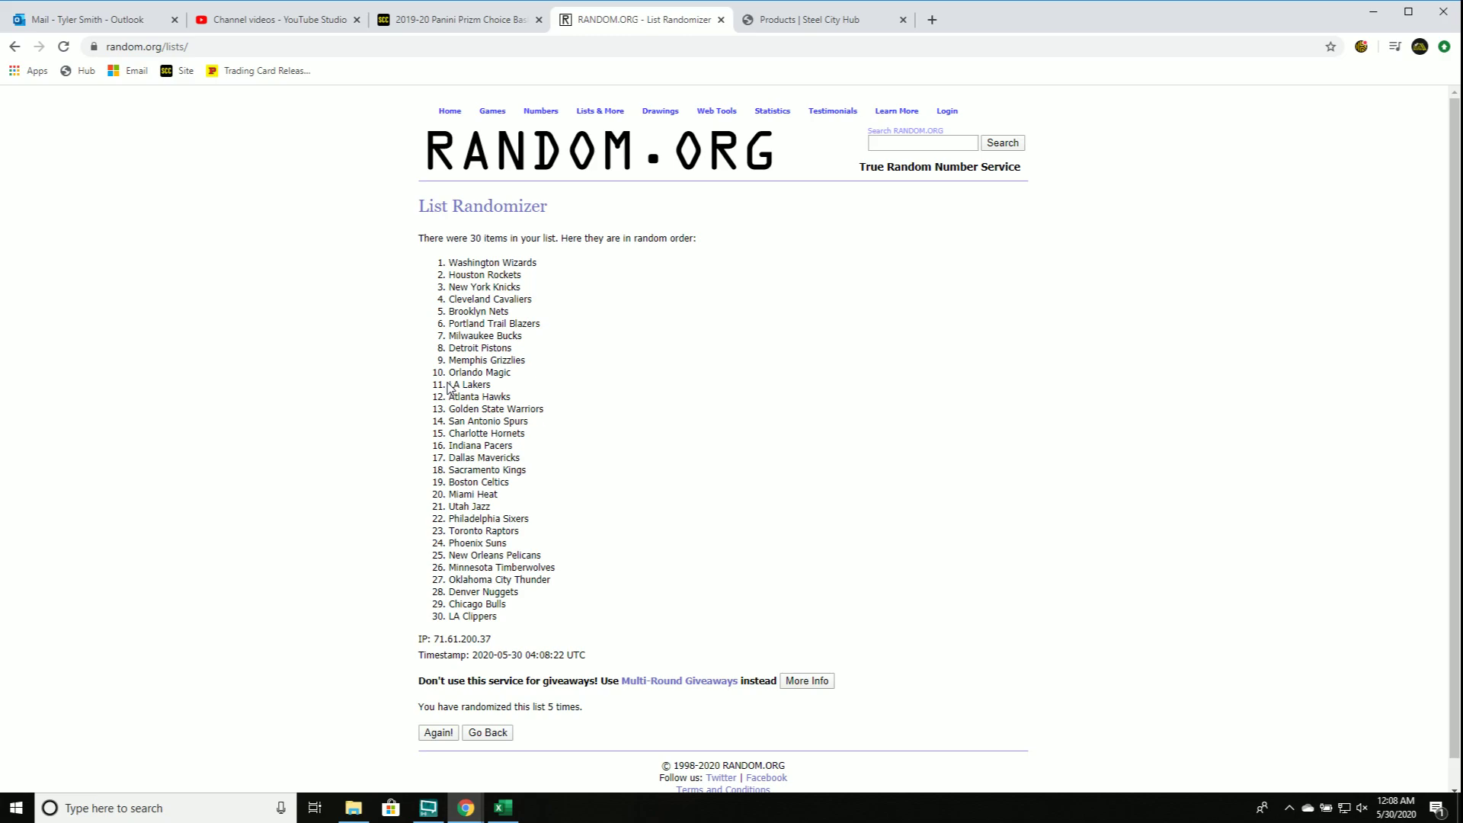
drag(449, 385, 562, 491)
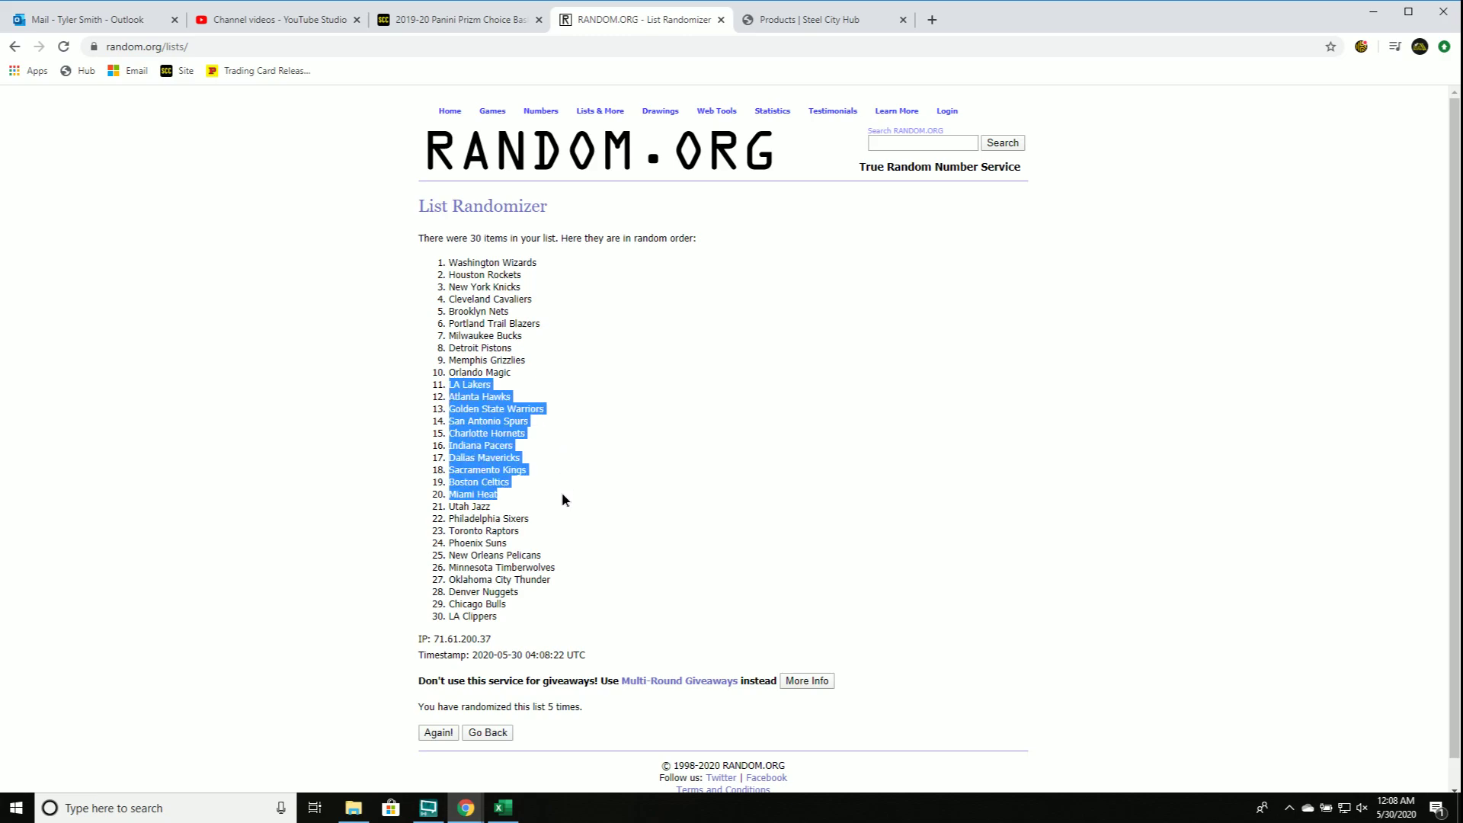
right_click(481, 433)
click(503, 440)
click(500, 808)
click(1006, 196)
right_click(958, 192)
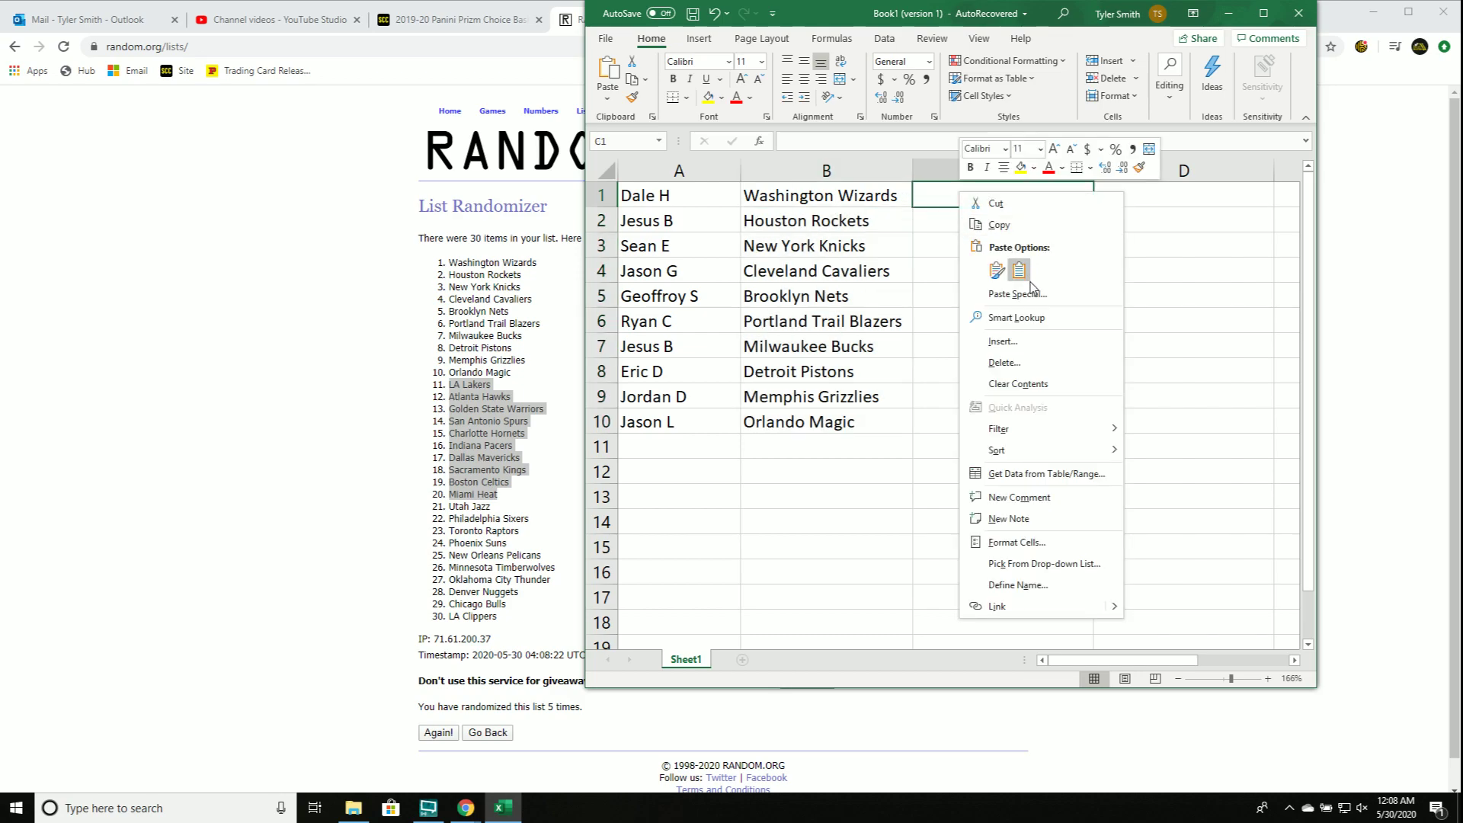
click(1015, 293)
click(938, 205)
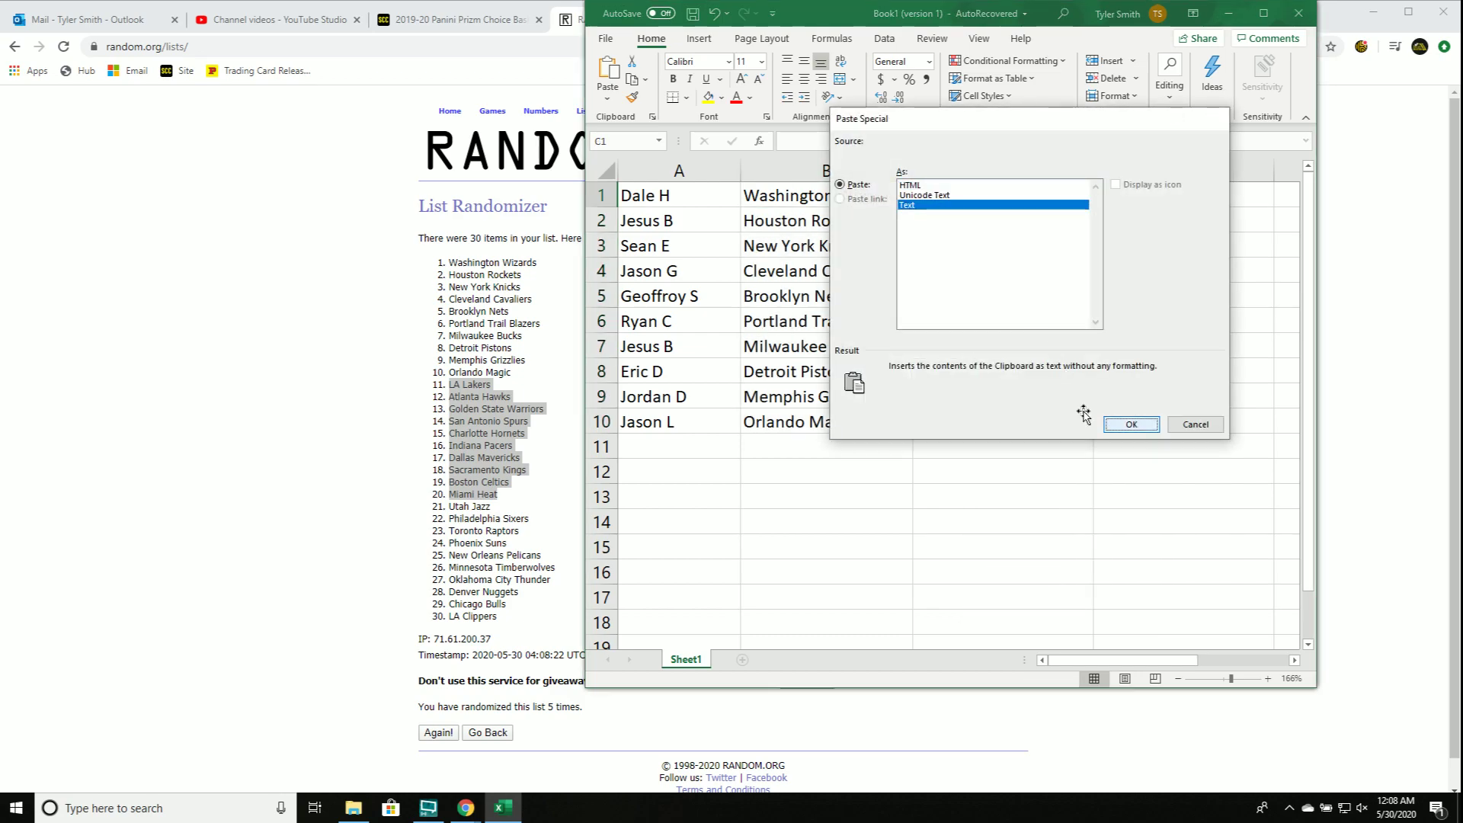
click(1130, 424)
Copy shuffled teams 21–30 and paste them into D1 as plain text
click(571, 532)
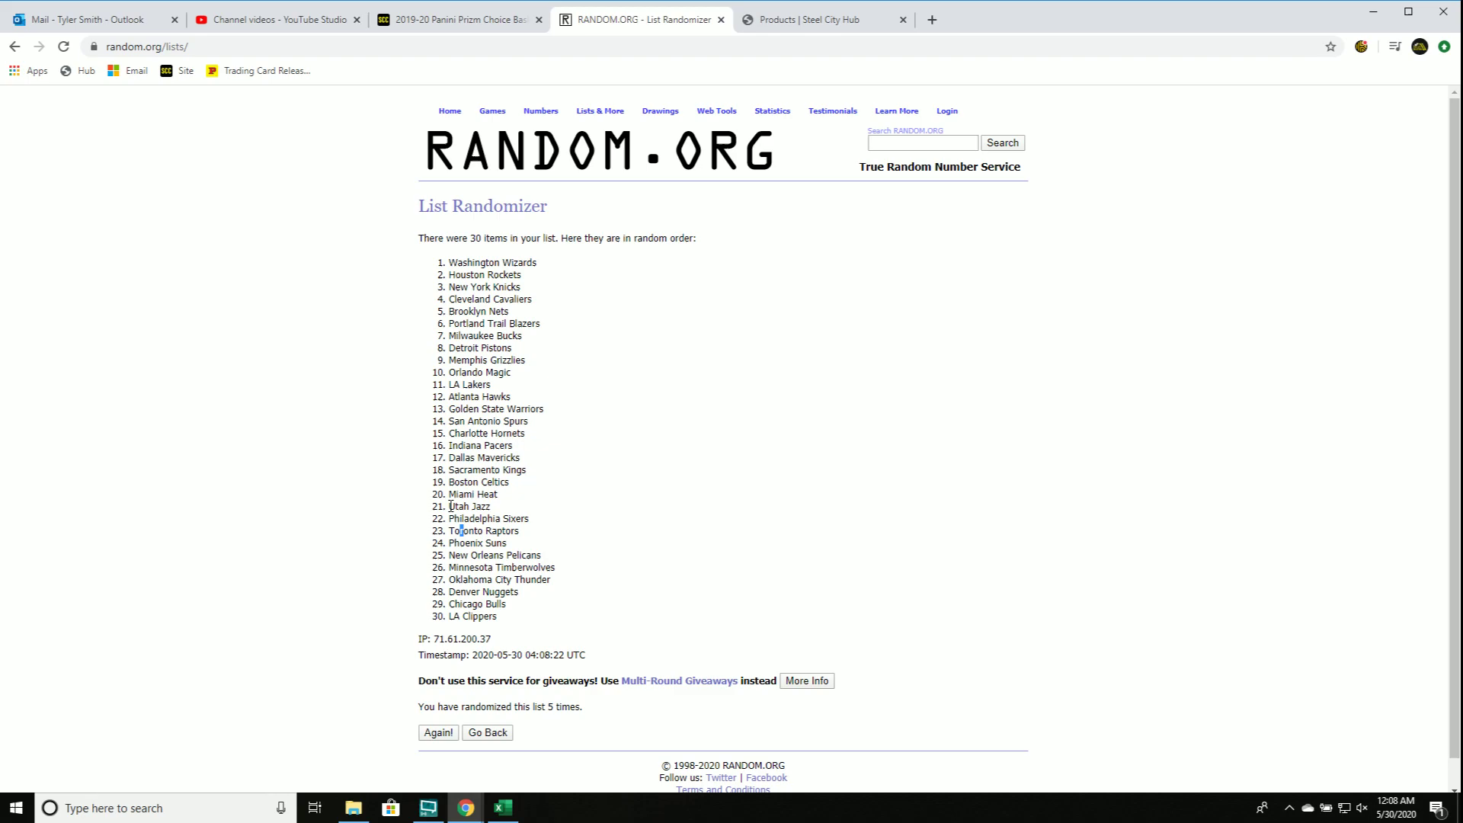
drag(448, 505, 583, 621)
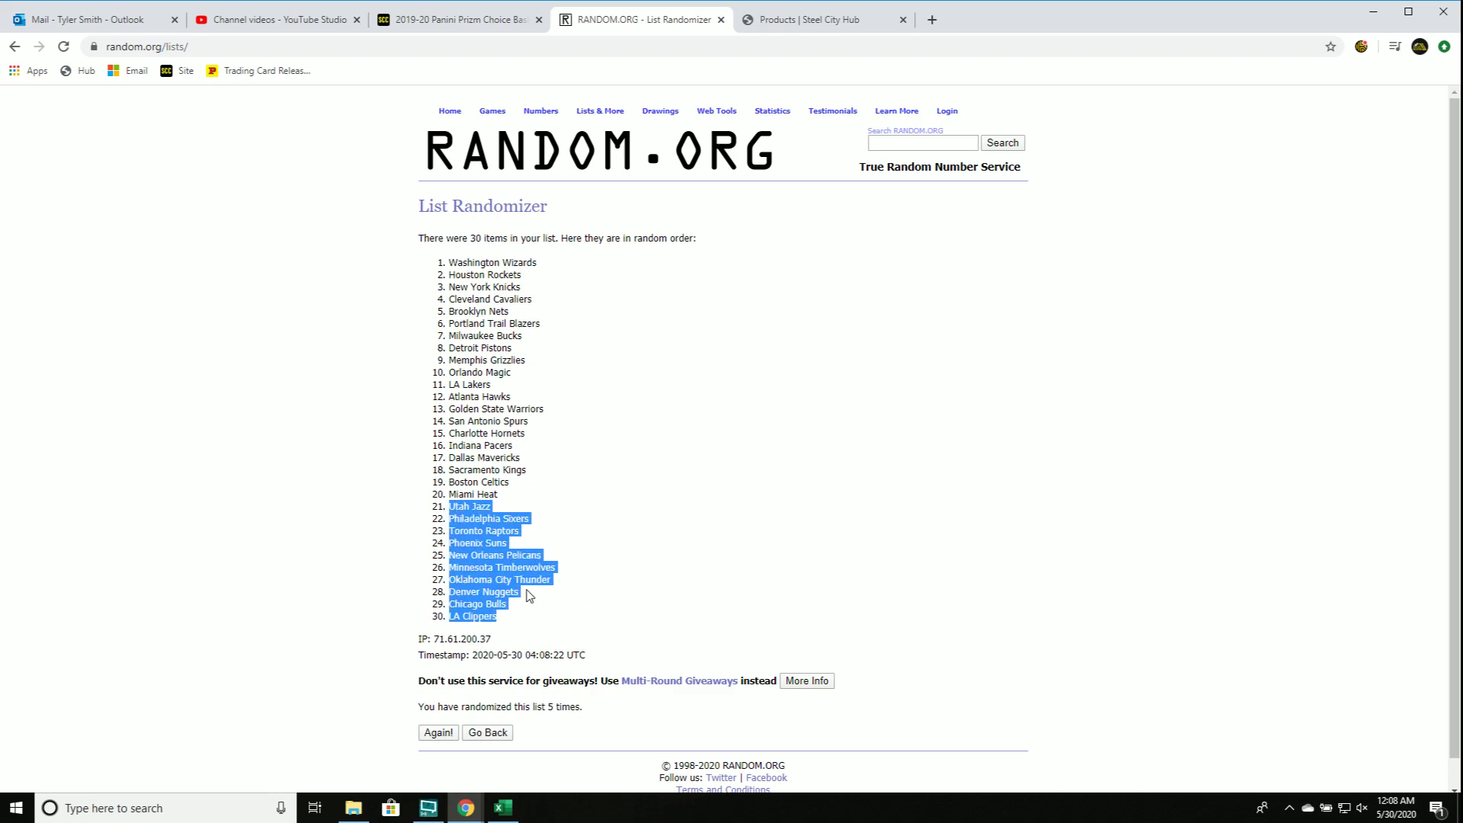
right_click(530, 593)
click(537, 574)
click(501, 808)
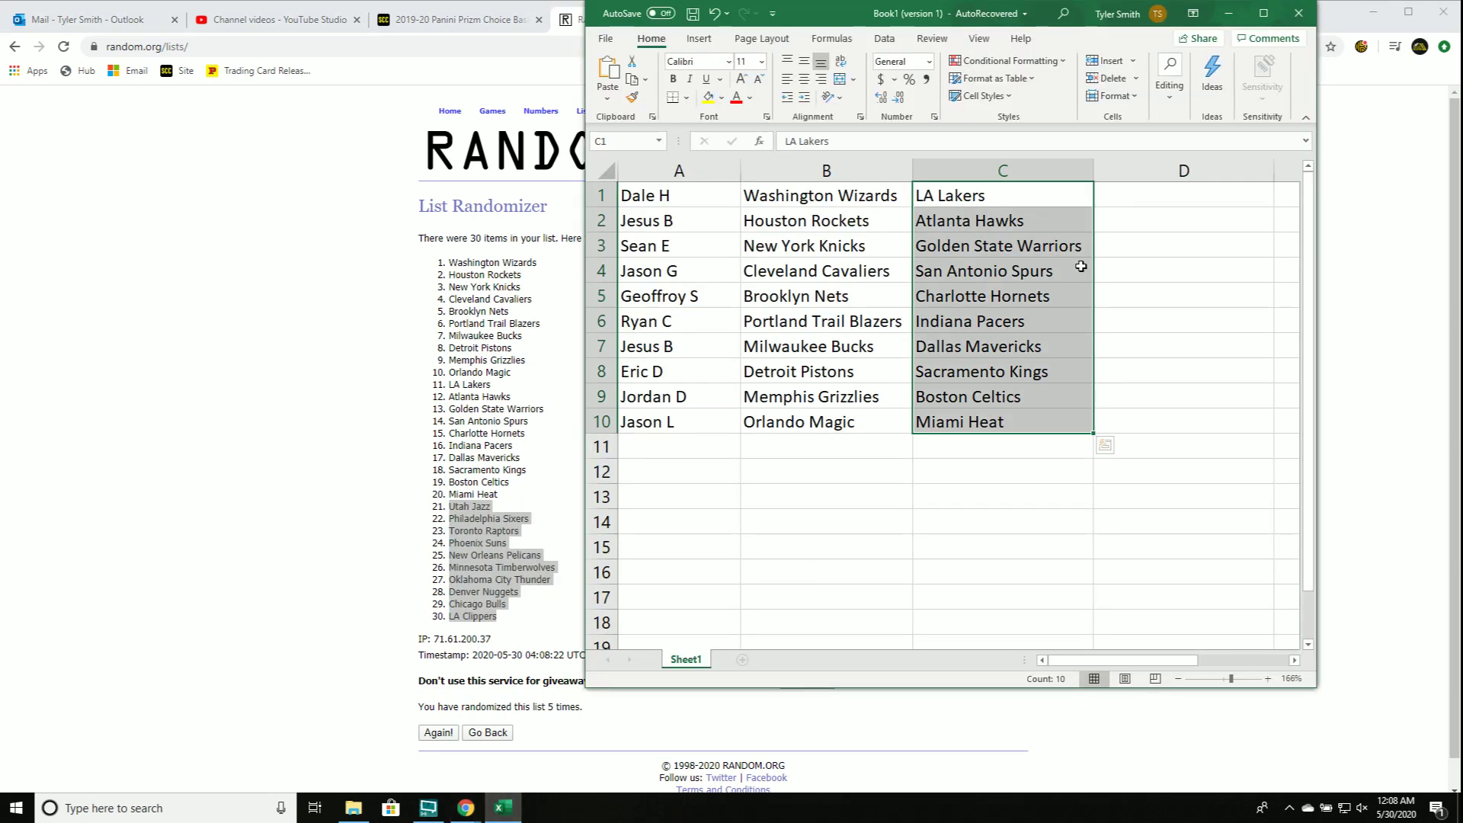
click(1116, 201)
right_click(1115, 202)
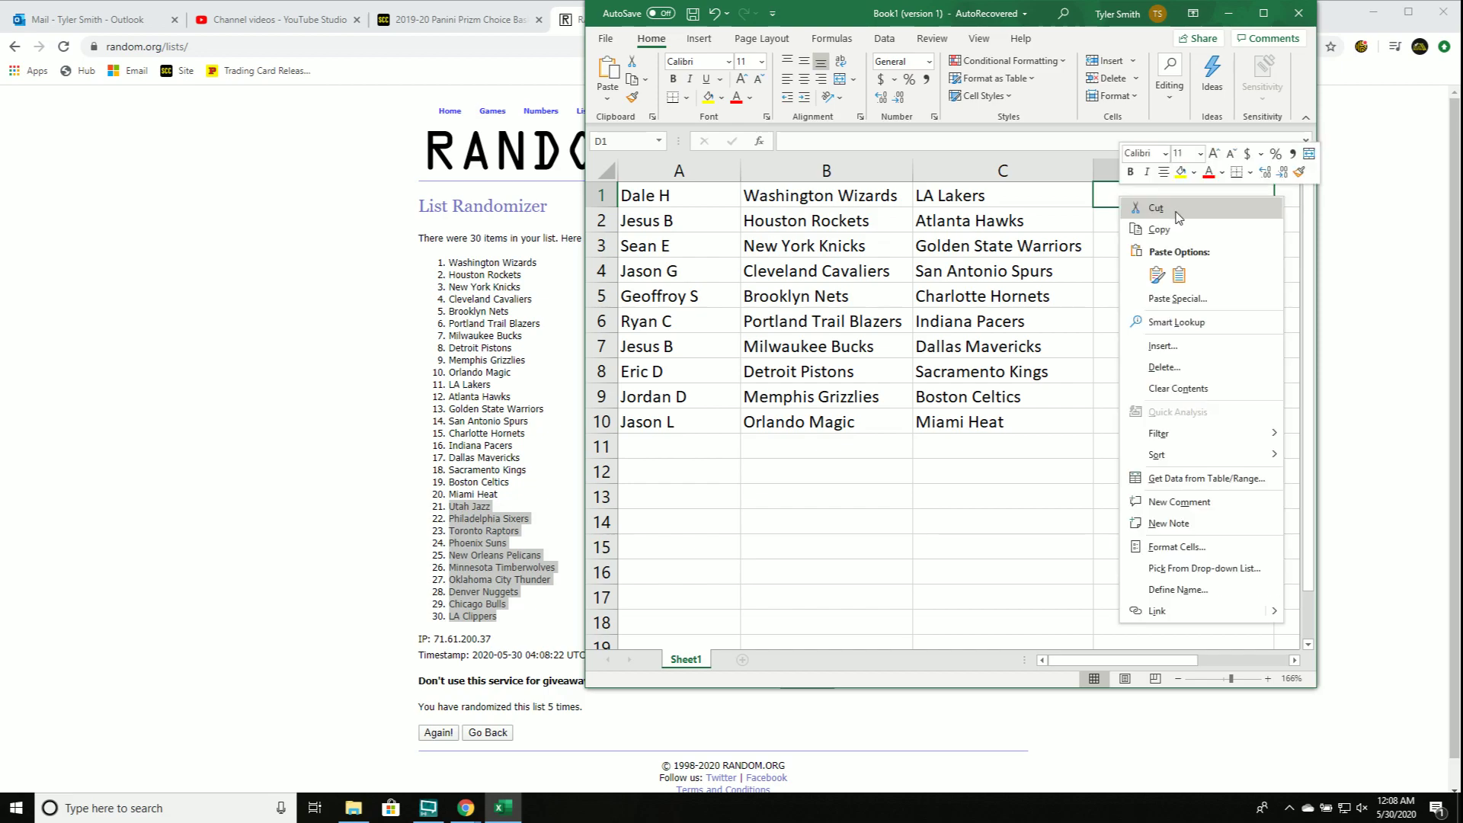
click(1205, 301)
click(1086, 218)
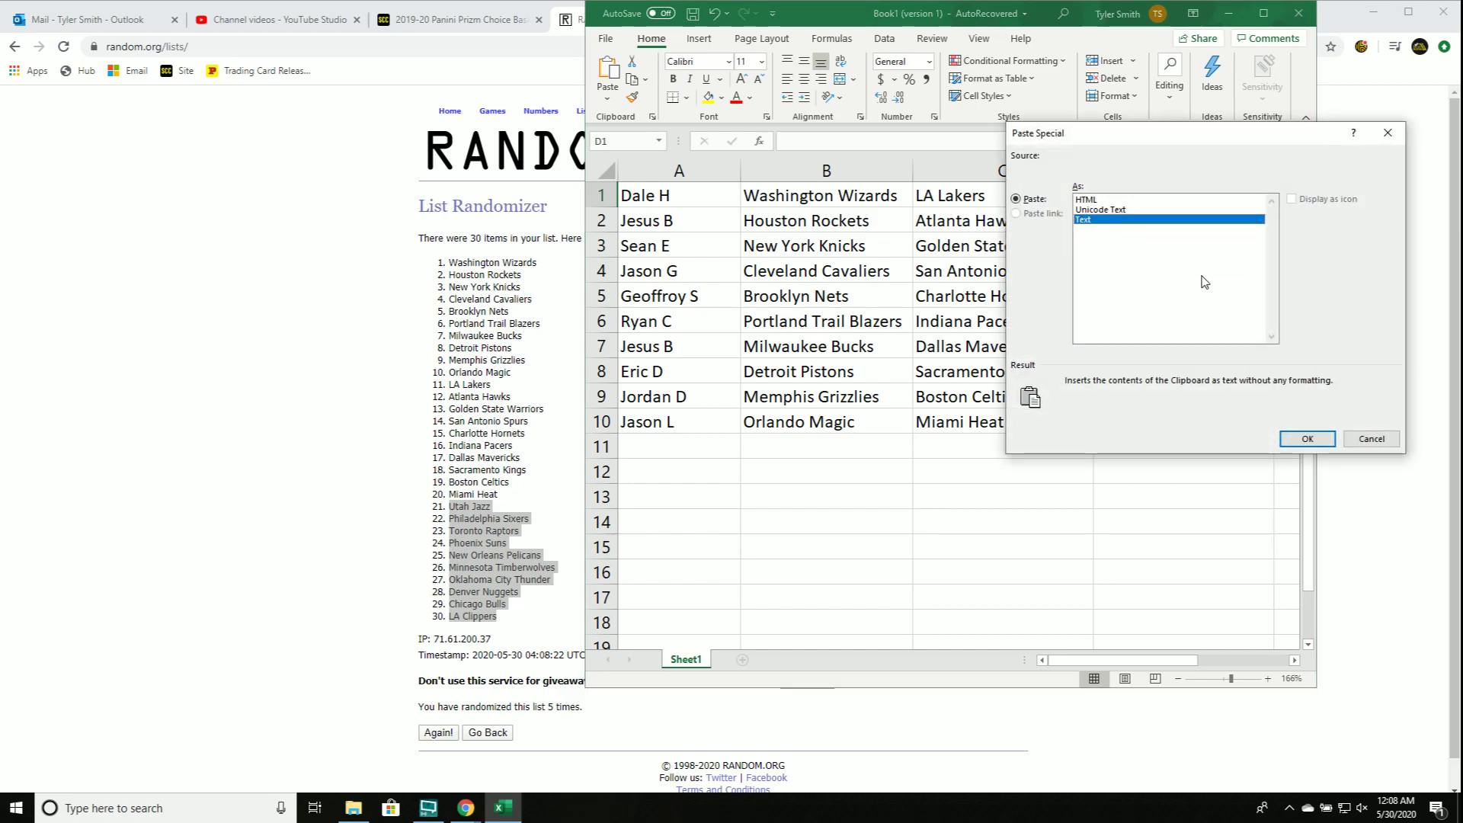
click(1307, 440)
Print the finished participant and team assignment sheet
click(606, 38)
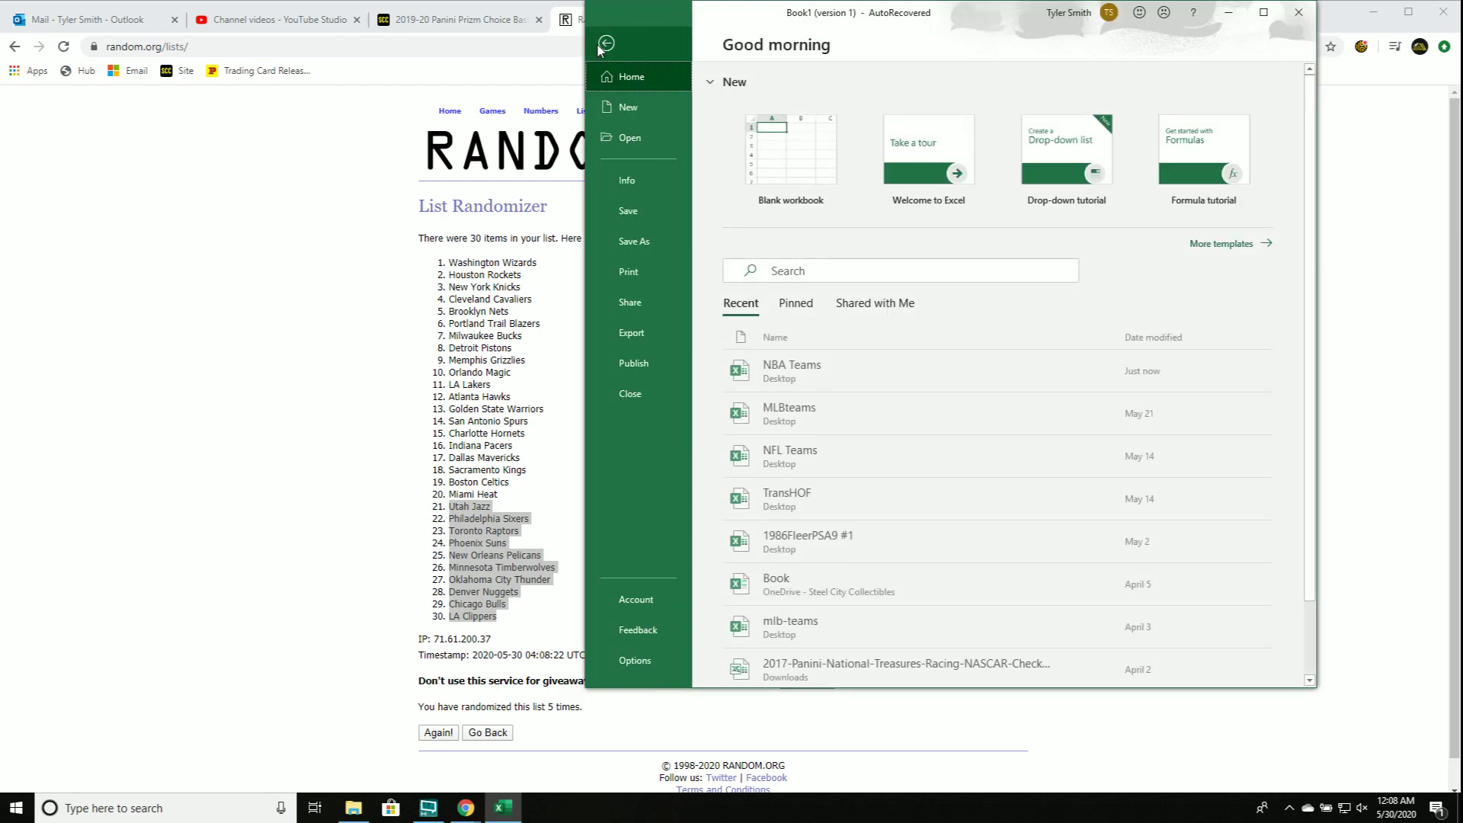
click(631, 281)
click(758, 110)
click(711, 195)
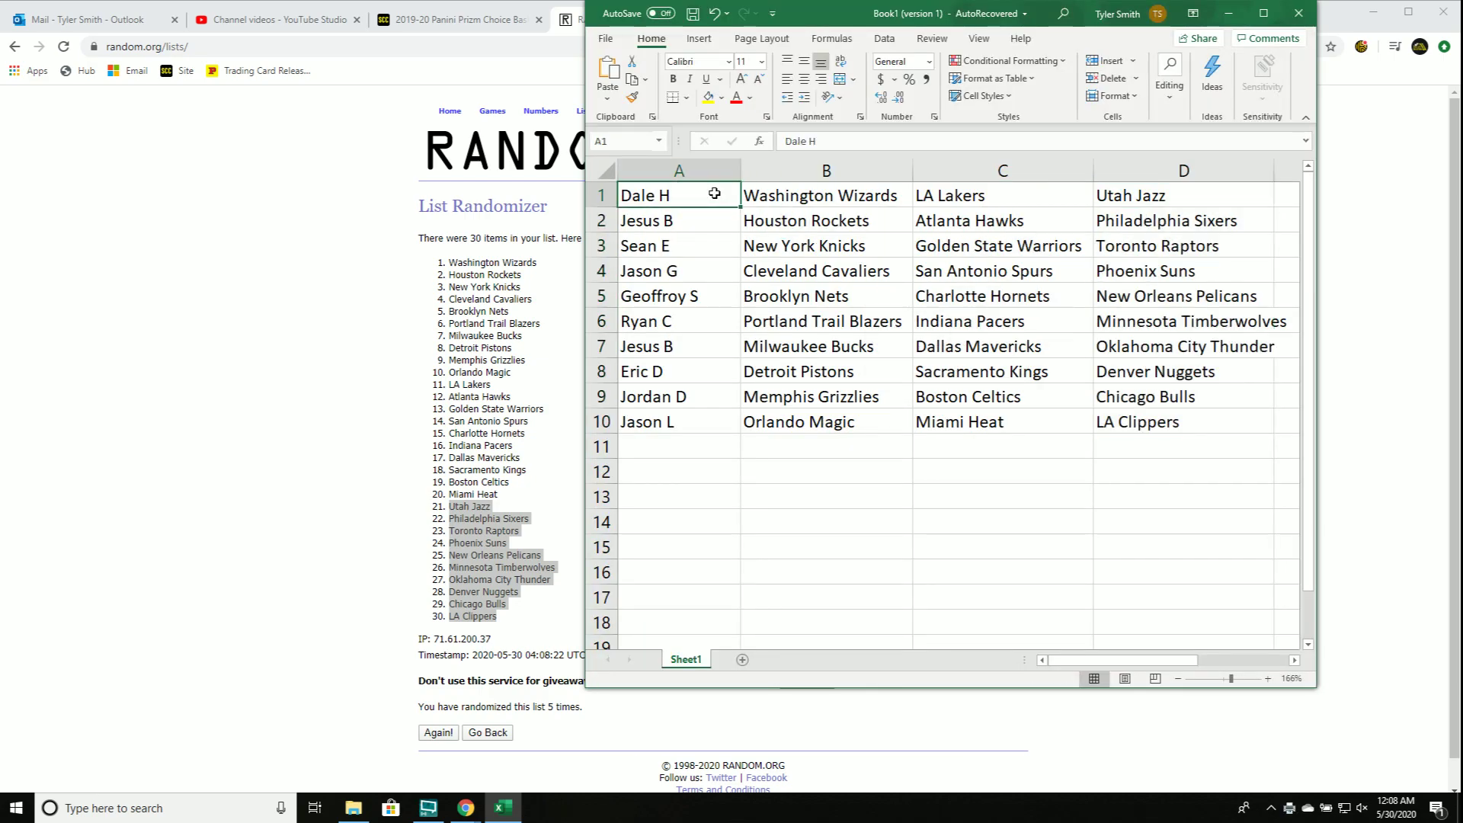
key(Down)
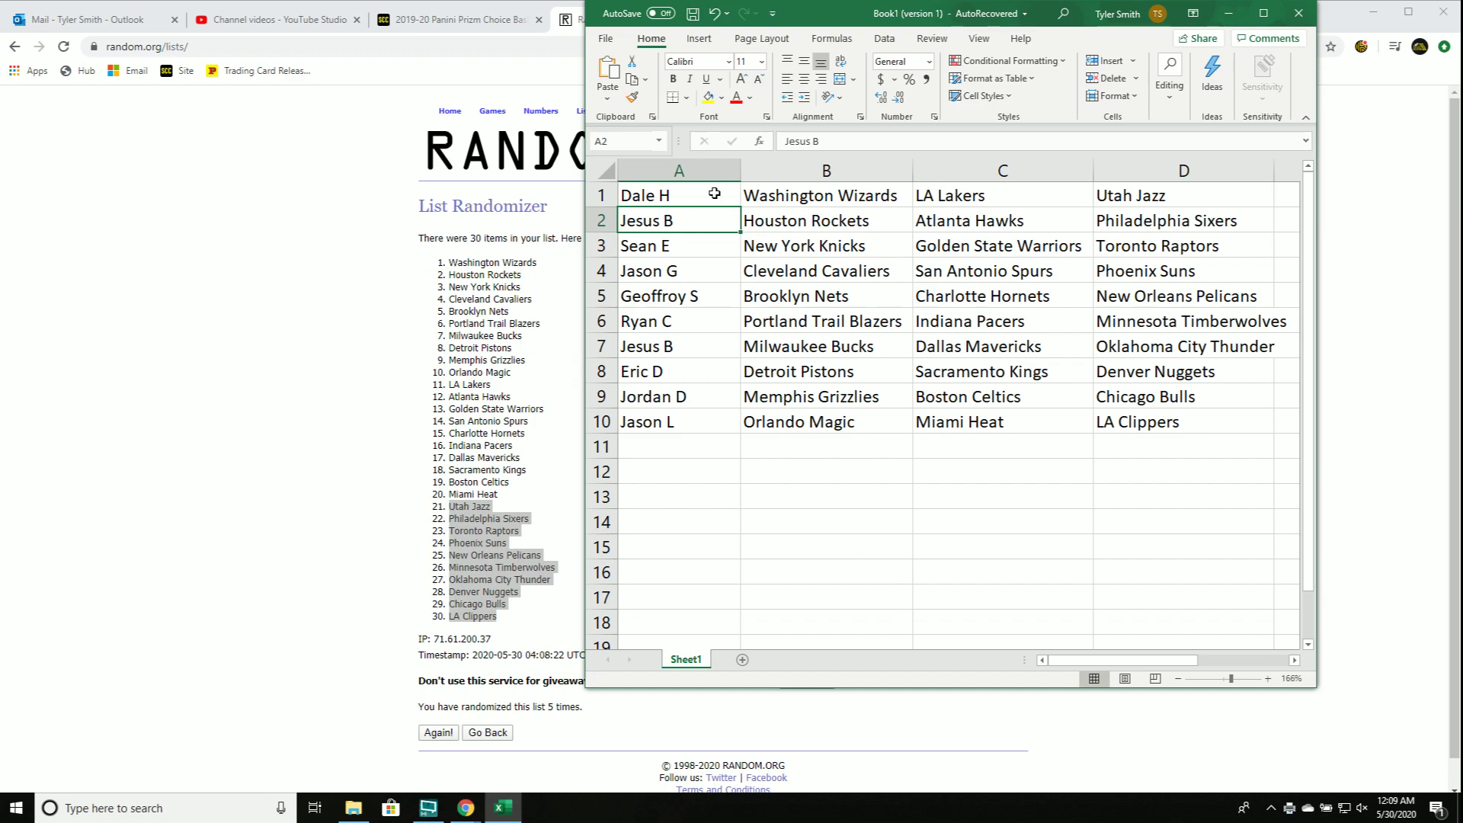
key(Down)
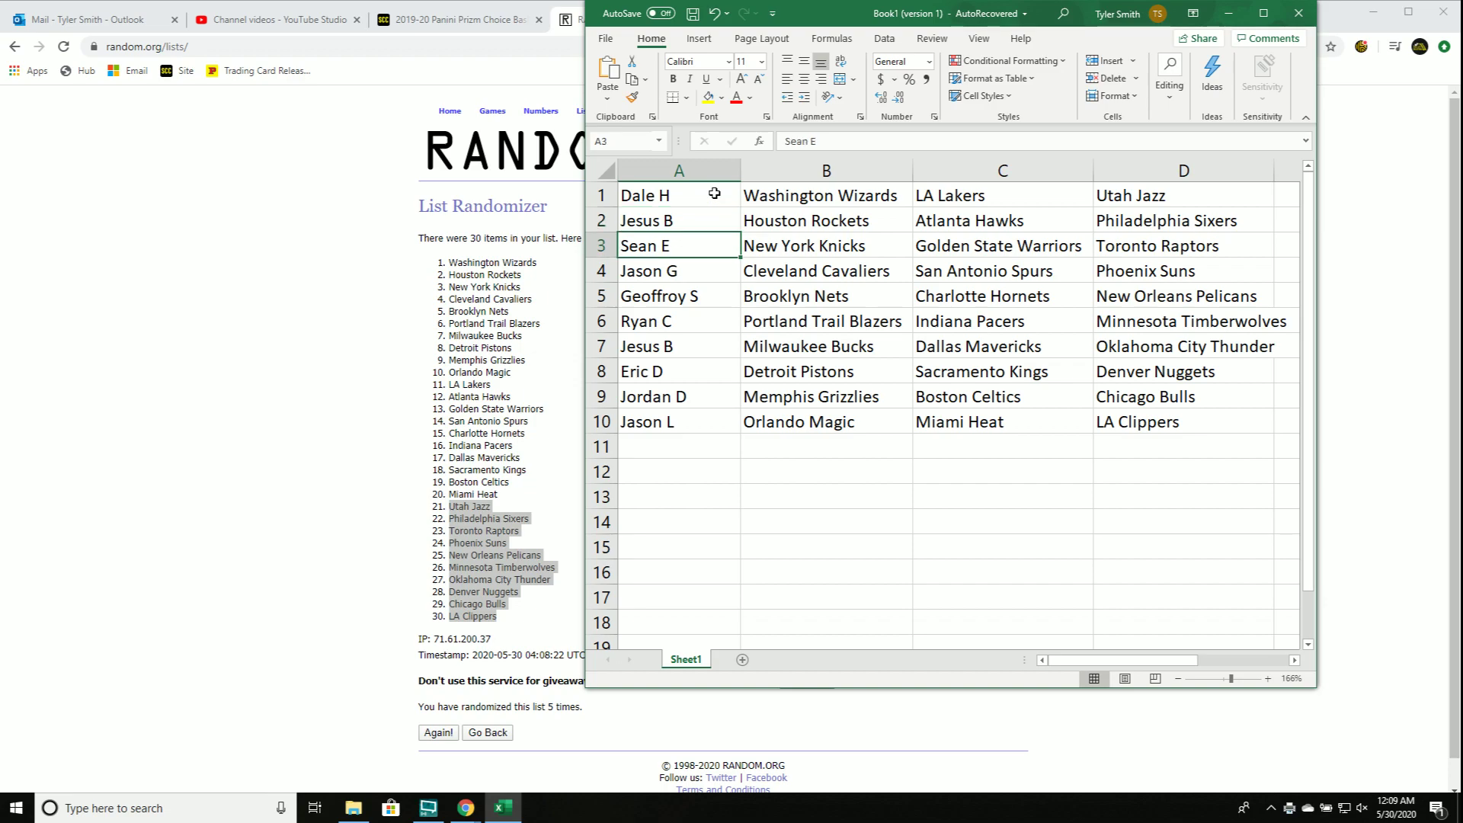
key(Down)
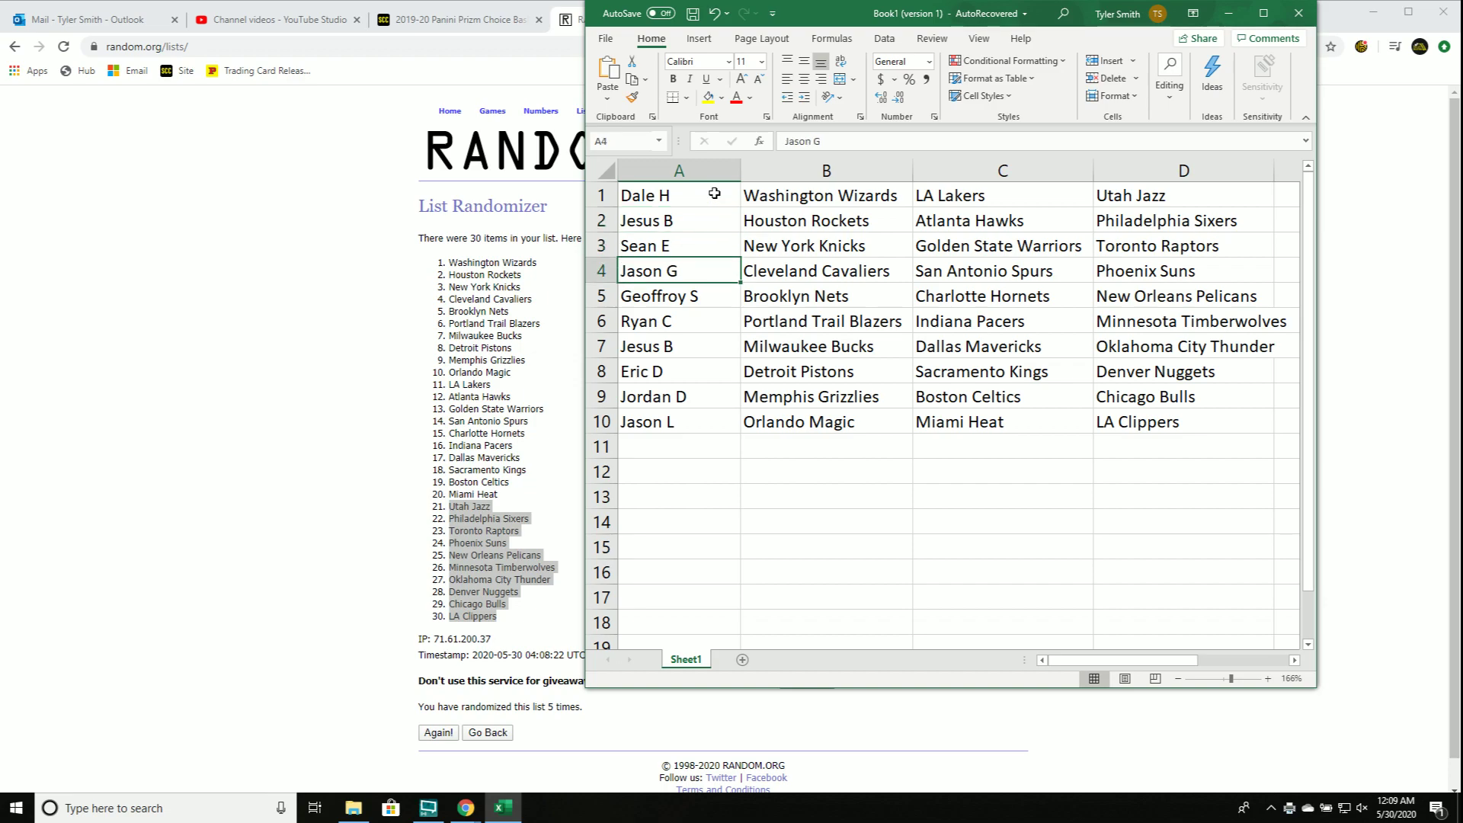
key(Down)
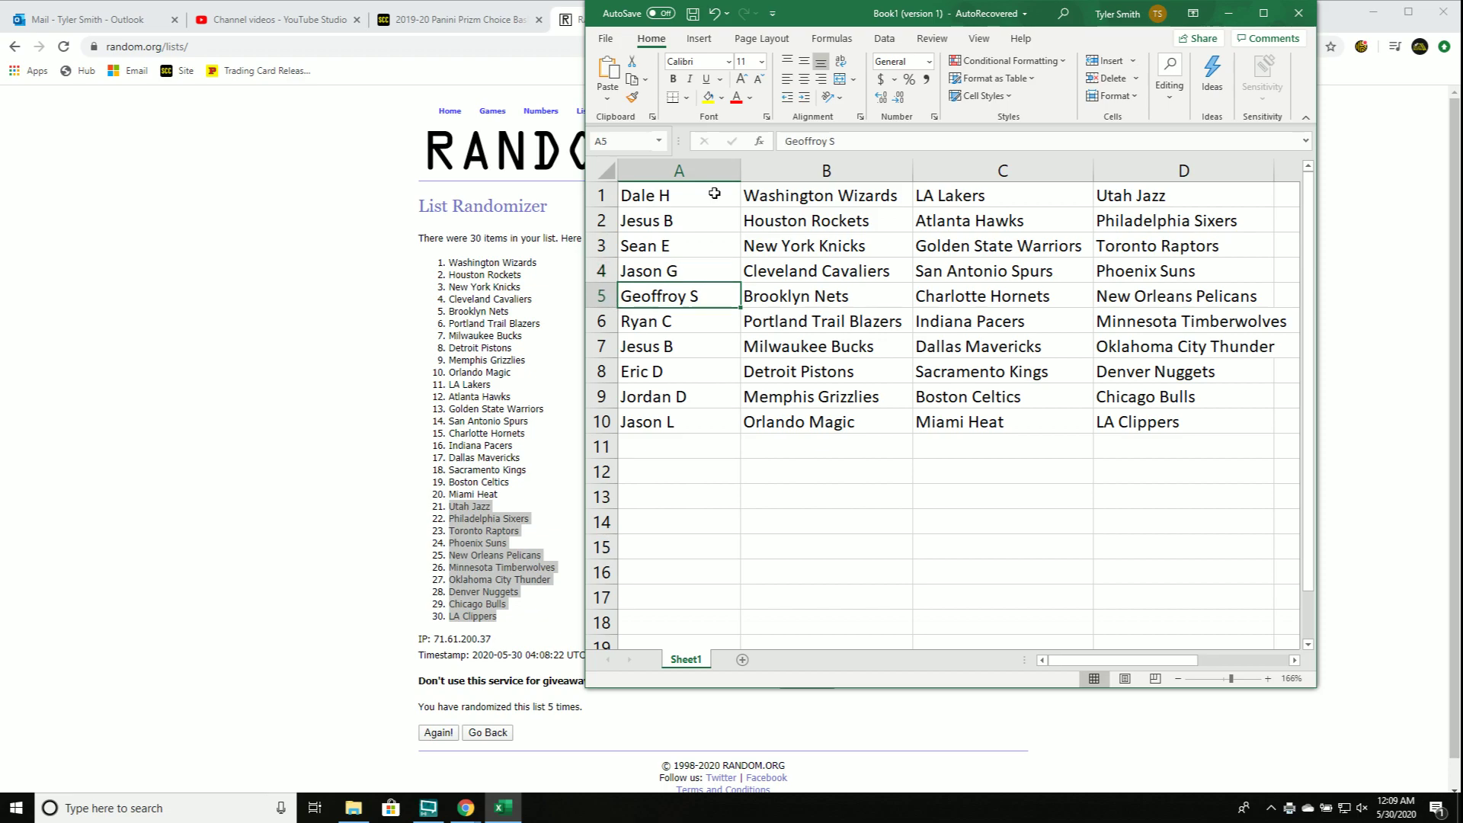
key(Down)
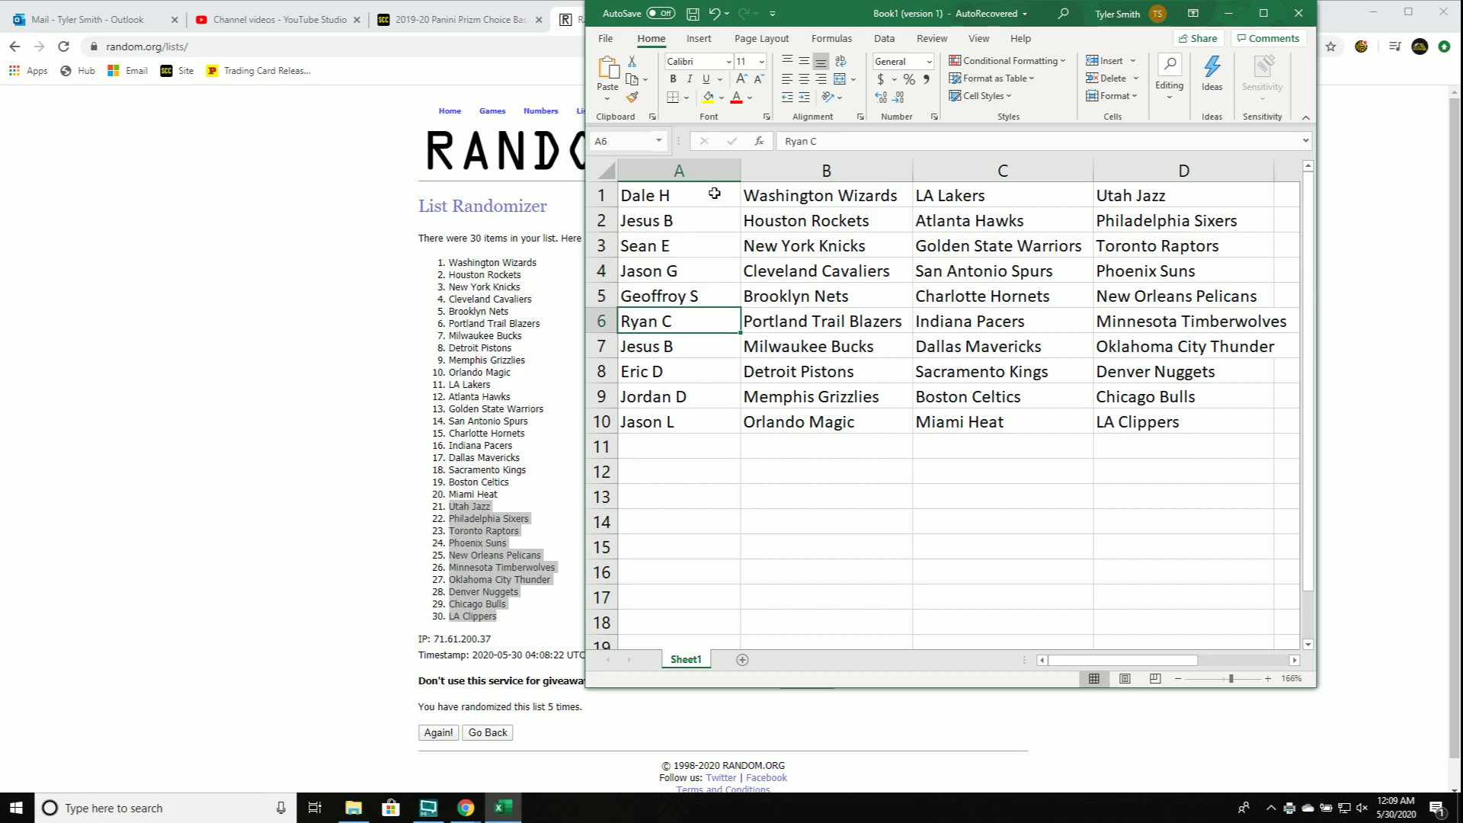
key(Down)
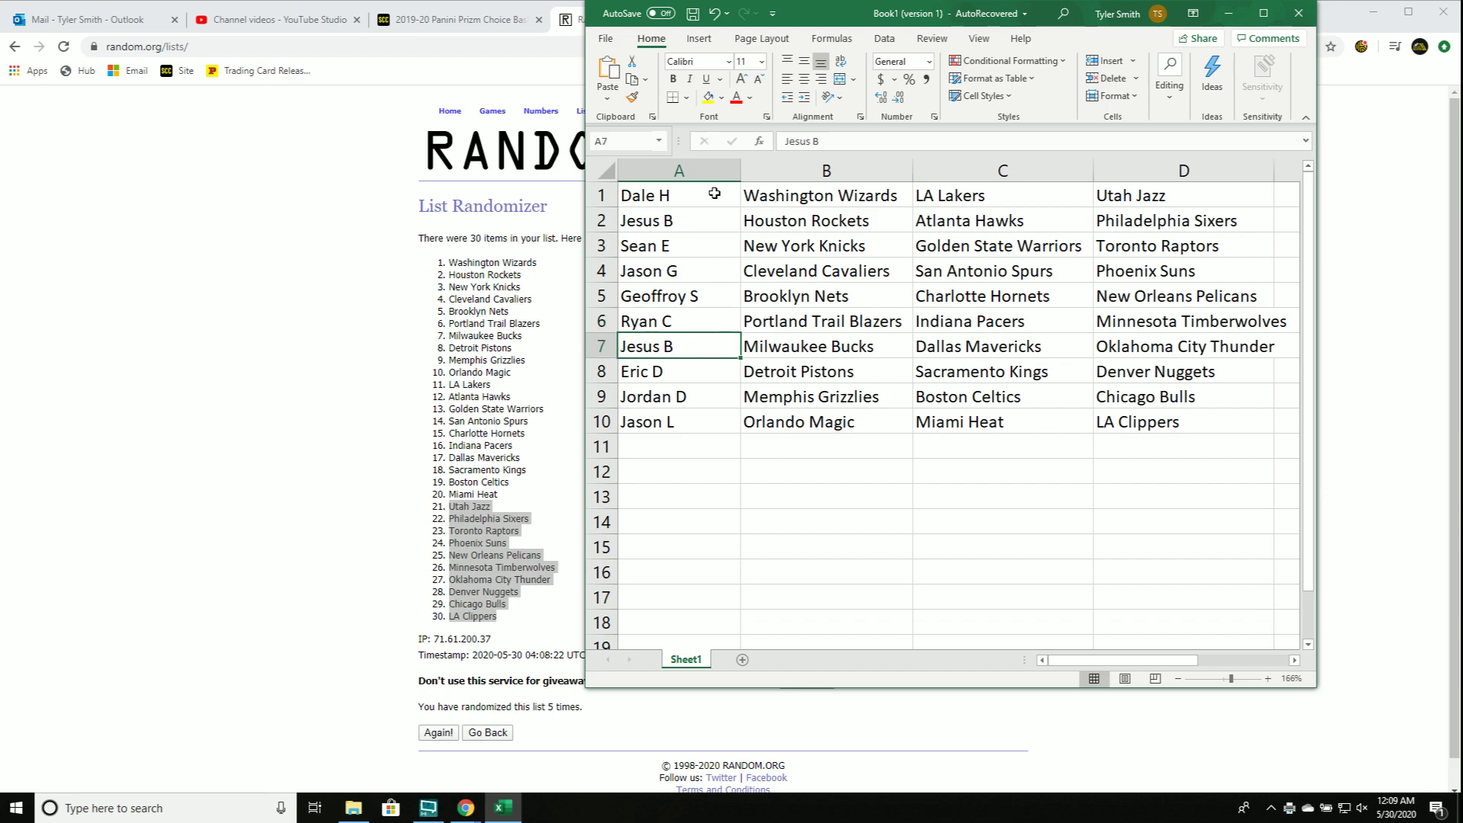
key(Down)
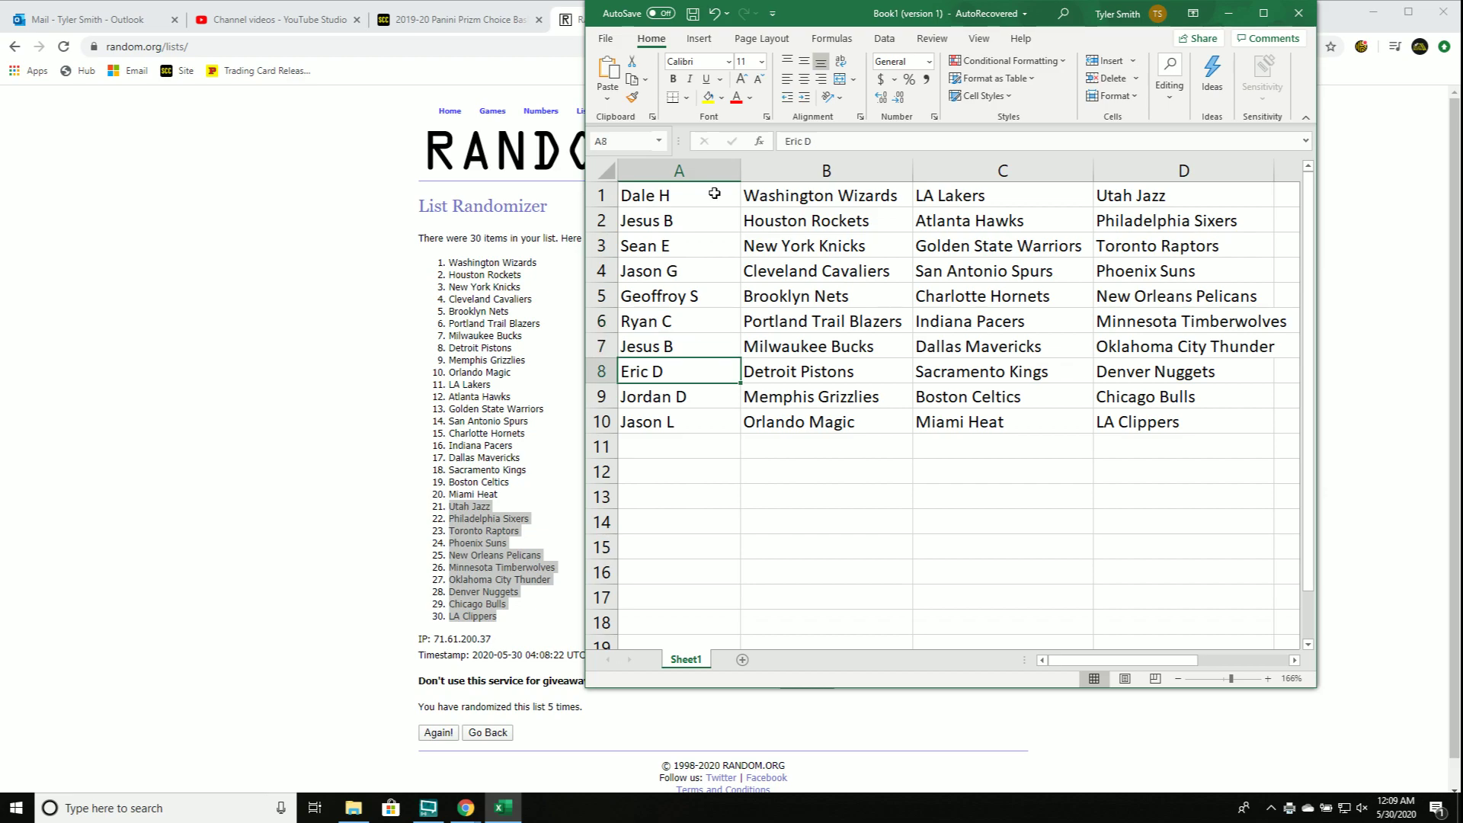
key(Down)
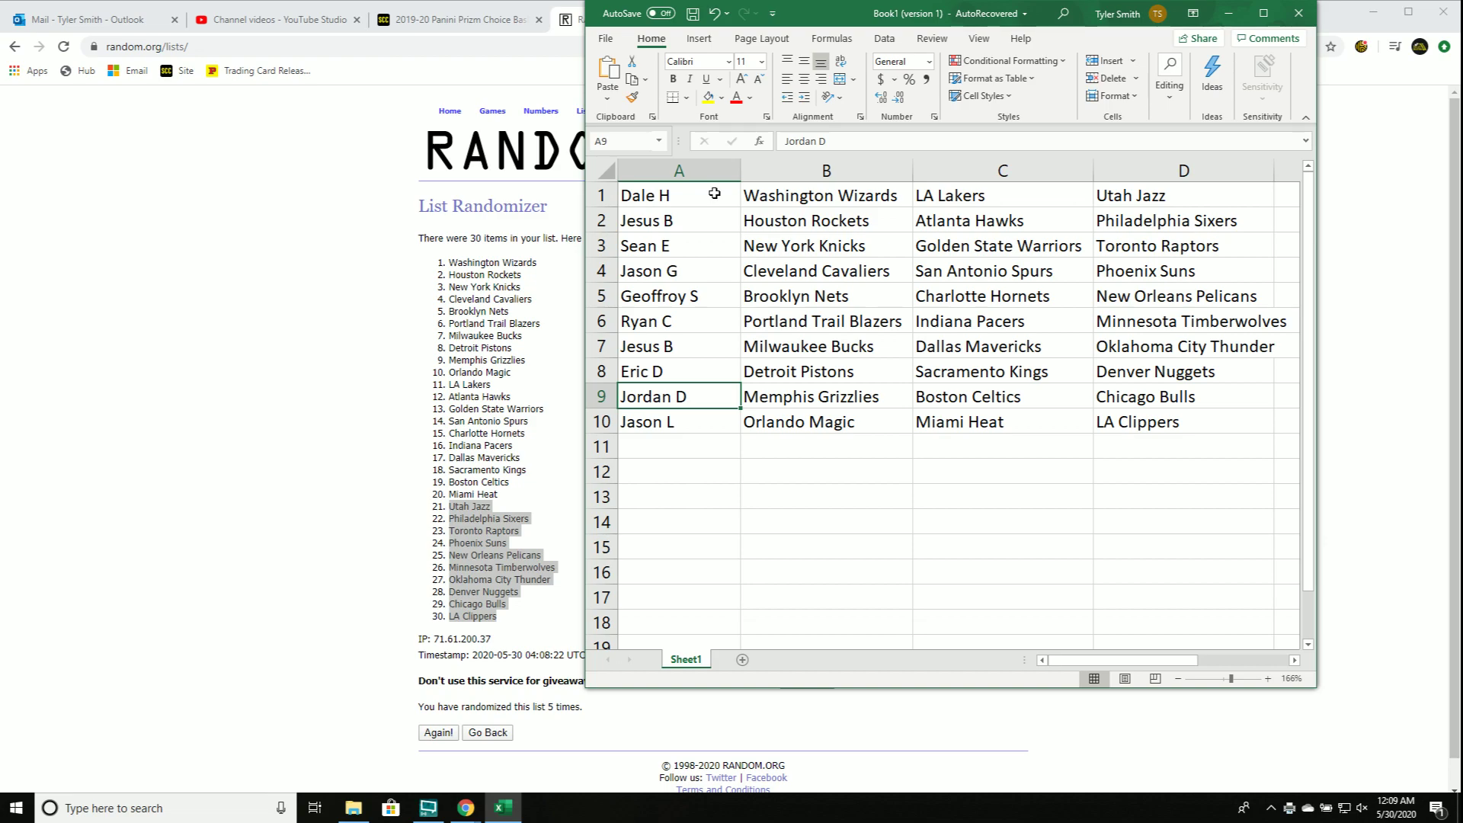
key(Down)
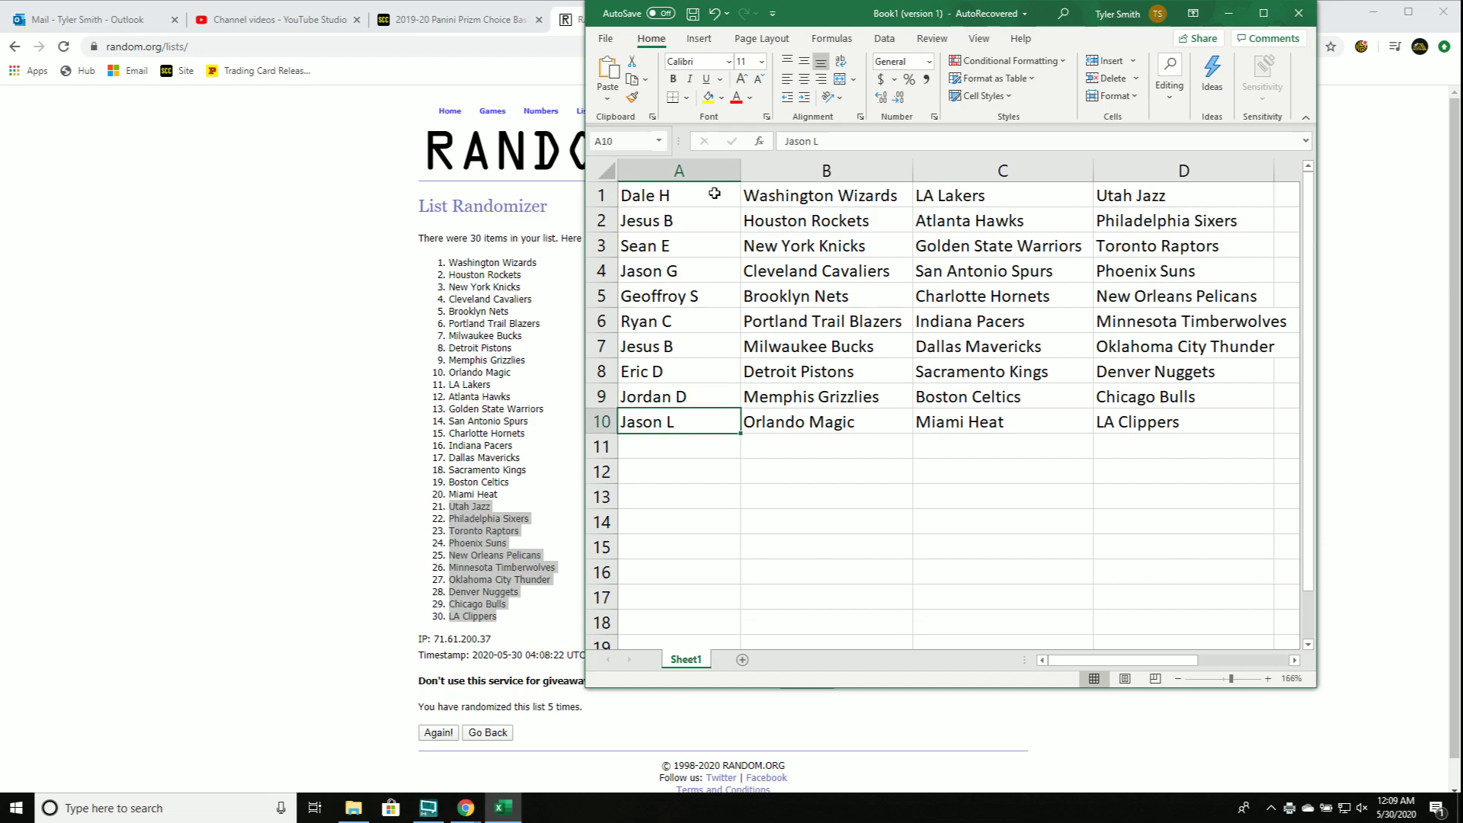